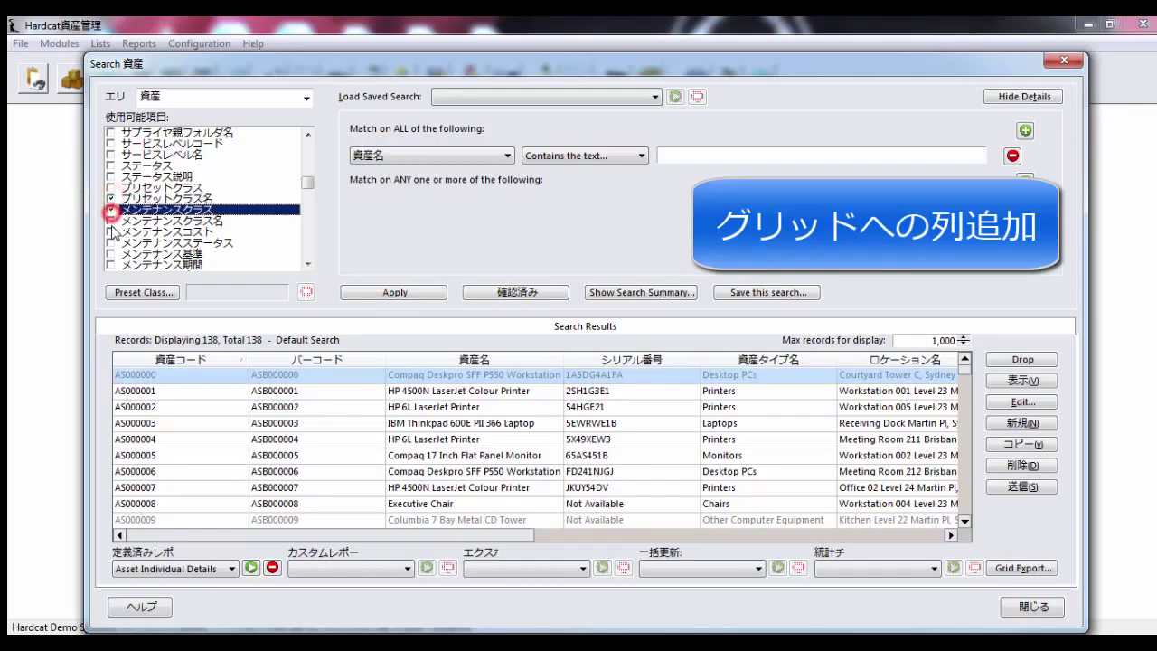
# Include メンテナンスクラス名 as a column in the asset search grid and apply the column selection
pyautogui.click(110, 220)
pyautogui.click(397, 293)
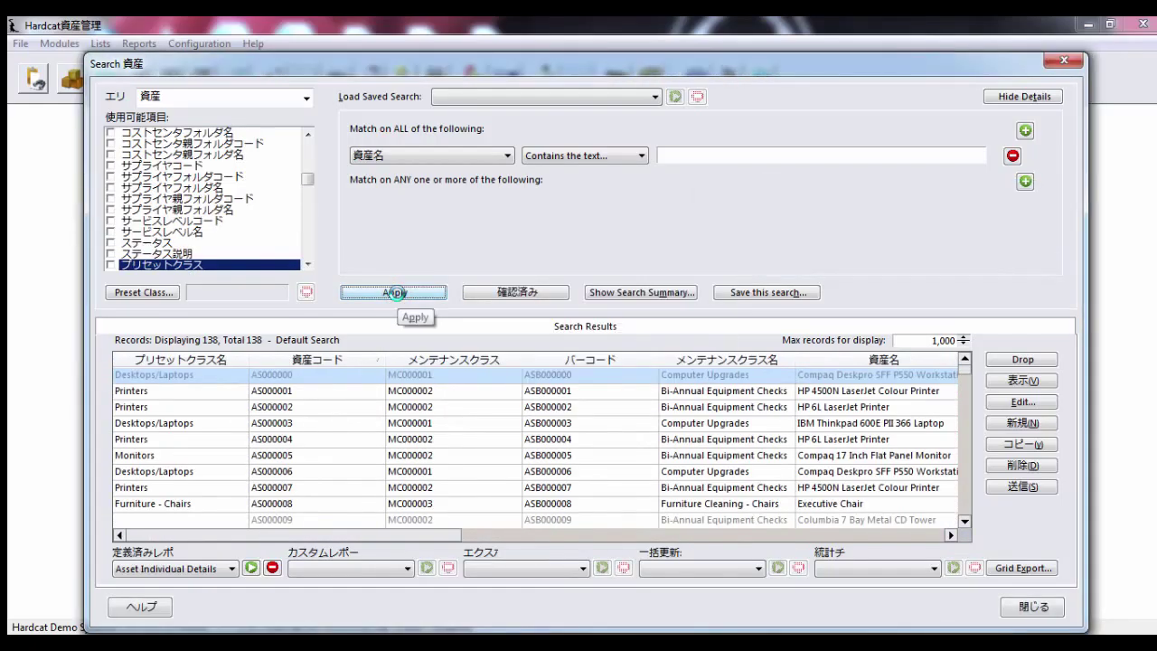
# Widen the プリセットクラス名 and メンテナンスクラス名 columns slightly and reorder them so メンテナンスクラス名 comes first and プリセットクラス名 follows 資産コード
pyautogui.moveTo(250, 360)
pyautogui.mouseDown()
pyautogui.moveTo(386, 359)
pyautogui.moveTo(271, 360)
pyautogui.mouseUp()
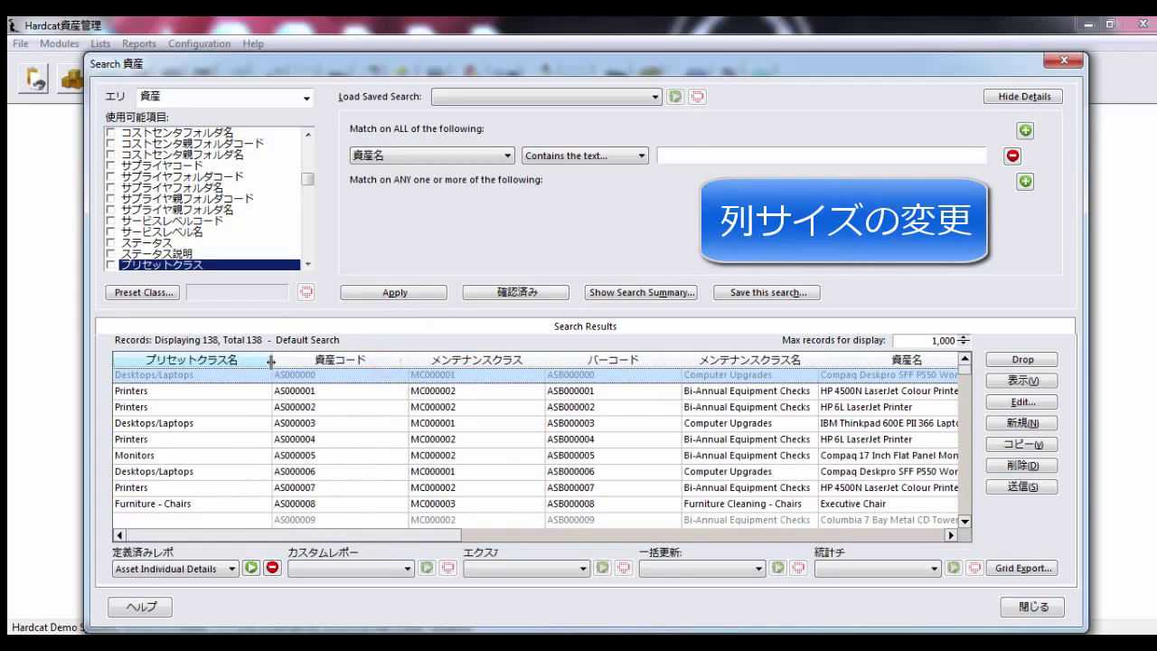
pyautogui.moveTo(814, 365)
pyautogui.mouseDown()
pyautogui.moveTo(936, 361)
pyautogui.moveTo(830, 364)
pyautogui.mouseUp()
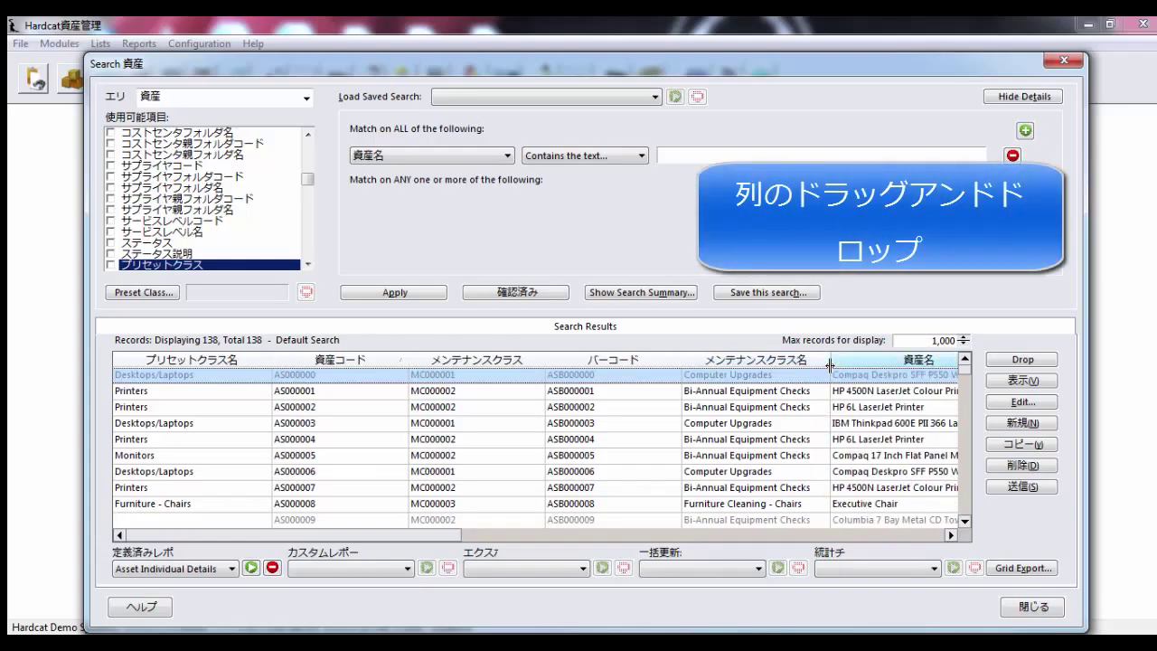
pyautogui.moveTo(756, 360); pyautogui.dragTo(303, 358)
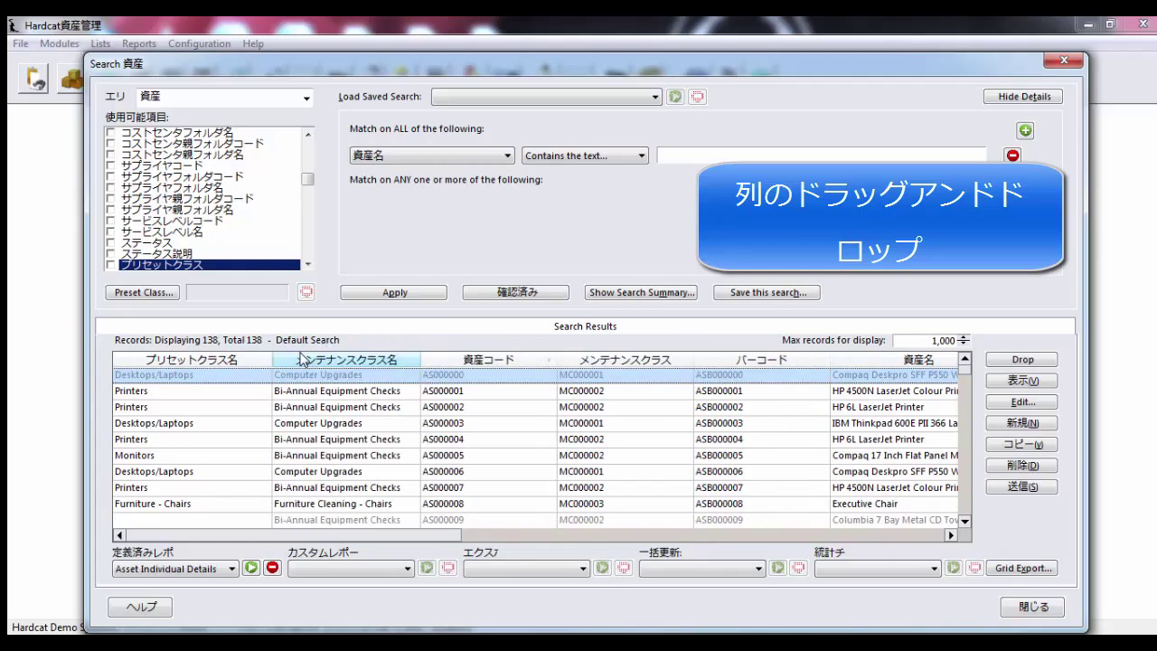
pyautogui.moveTo(226, 359); pyautogui.dragTo(559, 368)
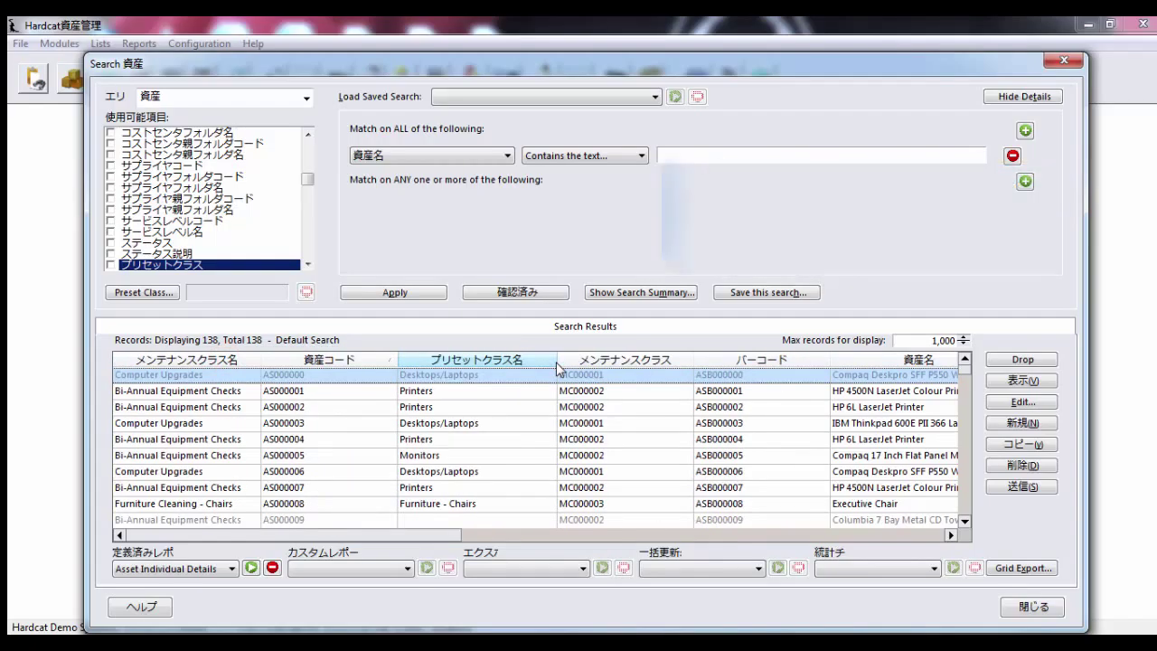
# Filter the asset search results by the preset class Furniture - Chairs
pyautogui.click(163, 292)
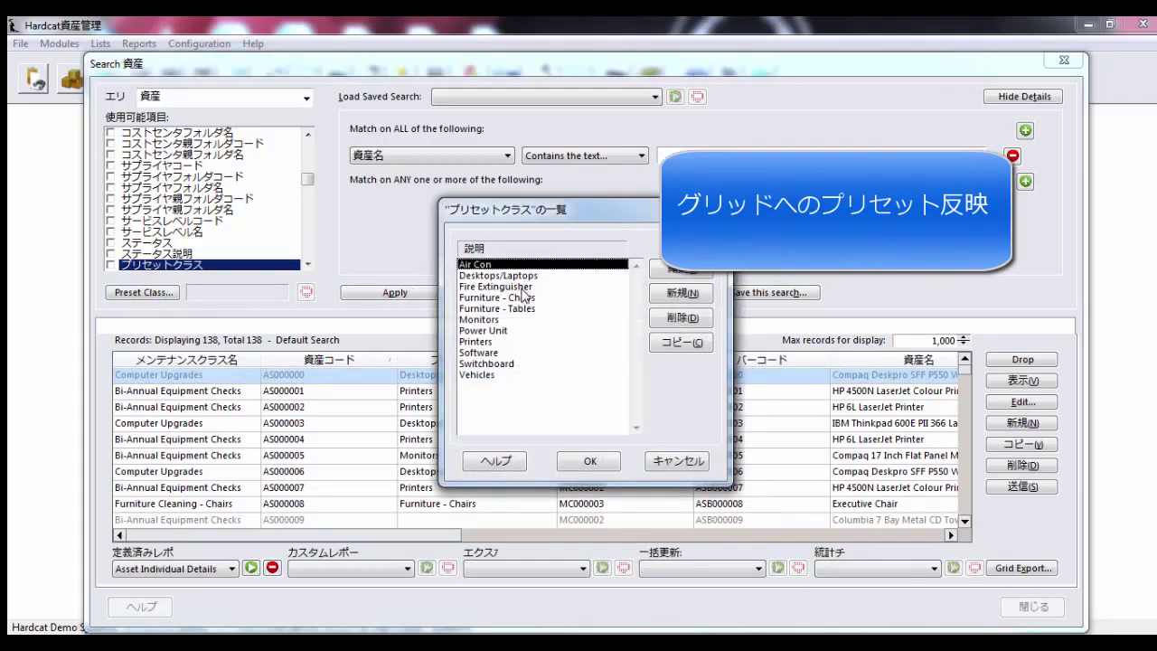
pyautogui.click(523, 296)
pyautogui.click(590, 461)
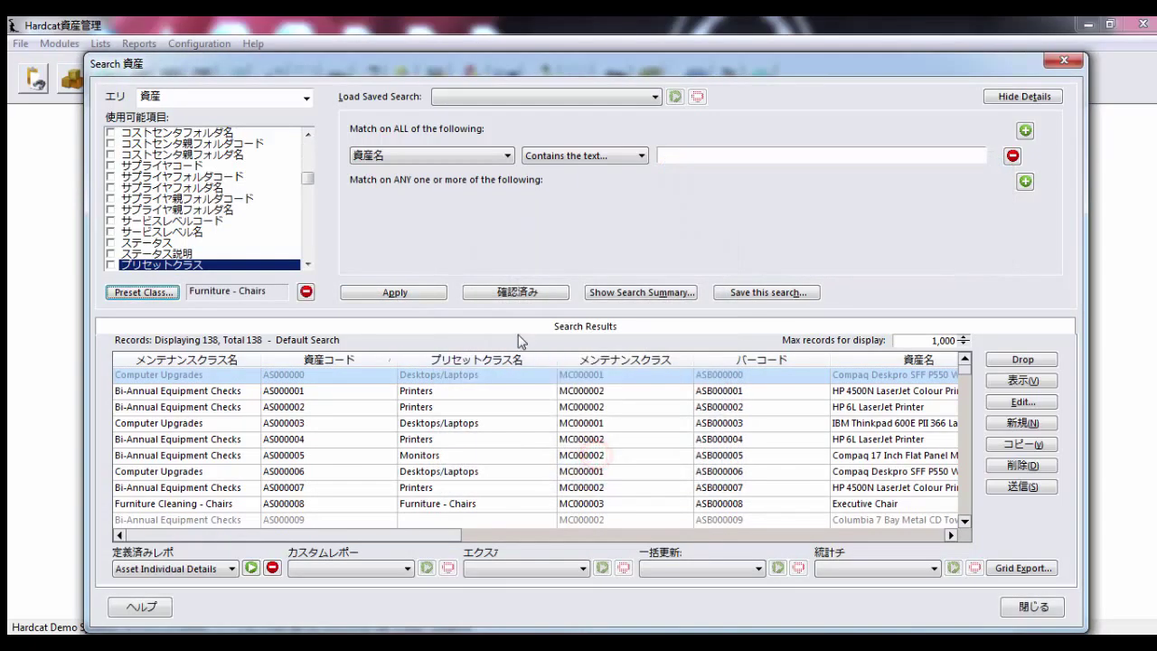
pyautogui.click(419, 299)
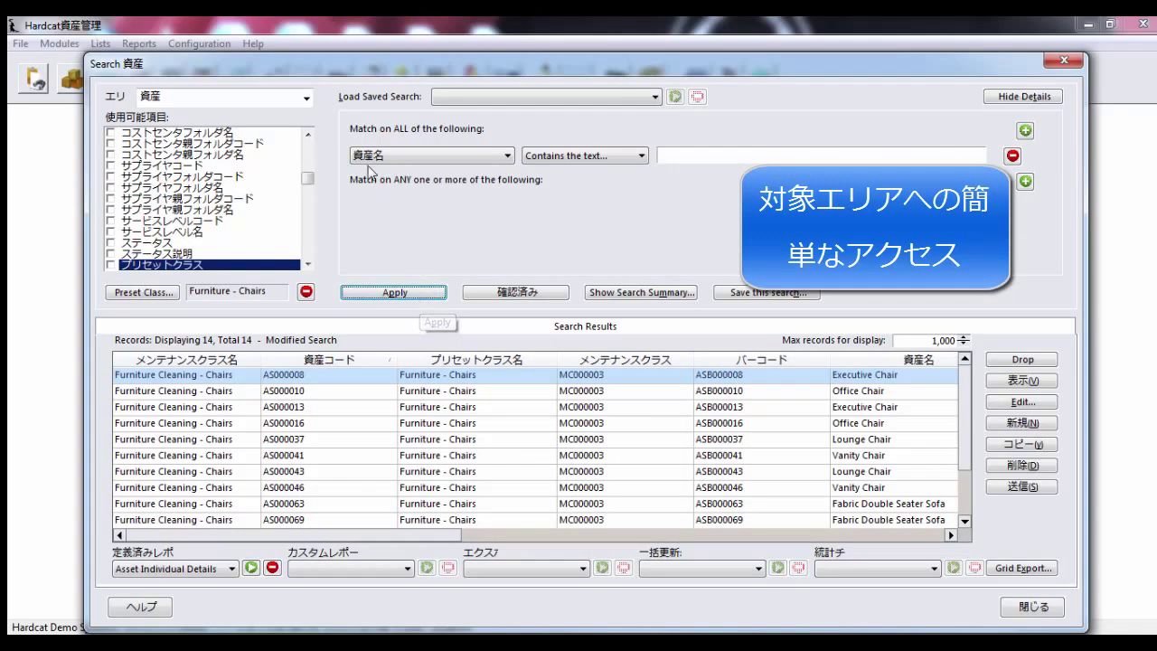
# Switch the search area to 地域 and run the search
pyautogui.click(307, 97)
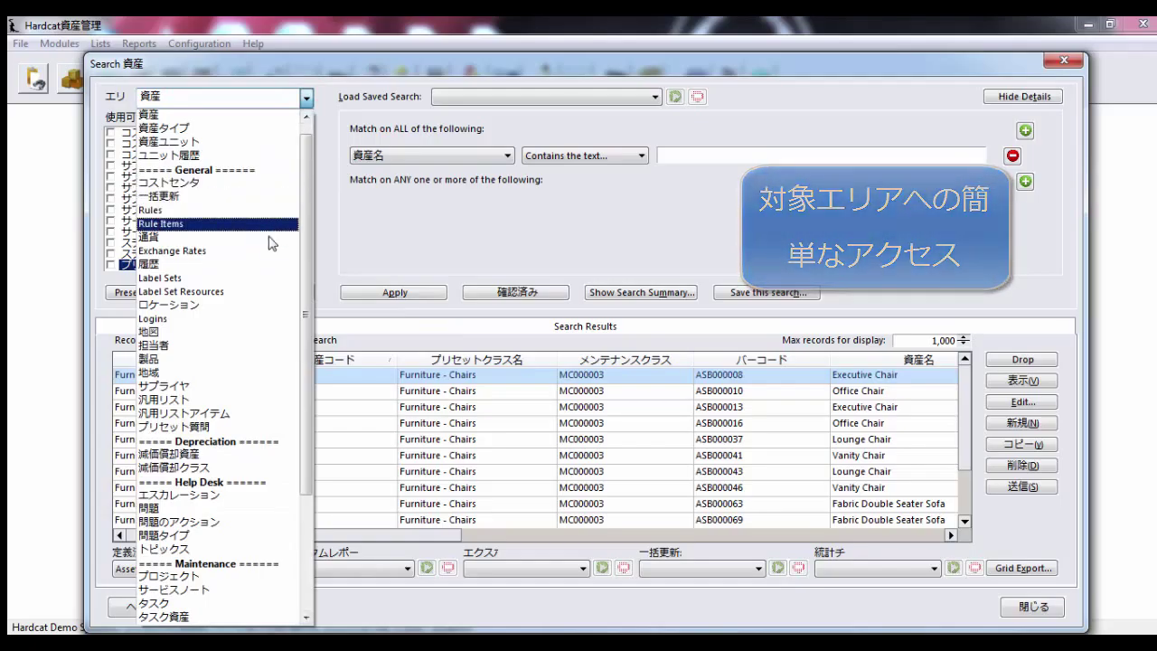
pyautogui.click(259, 372)
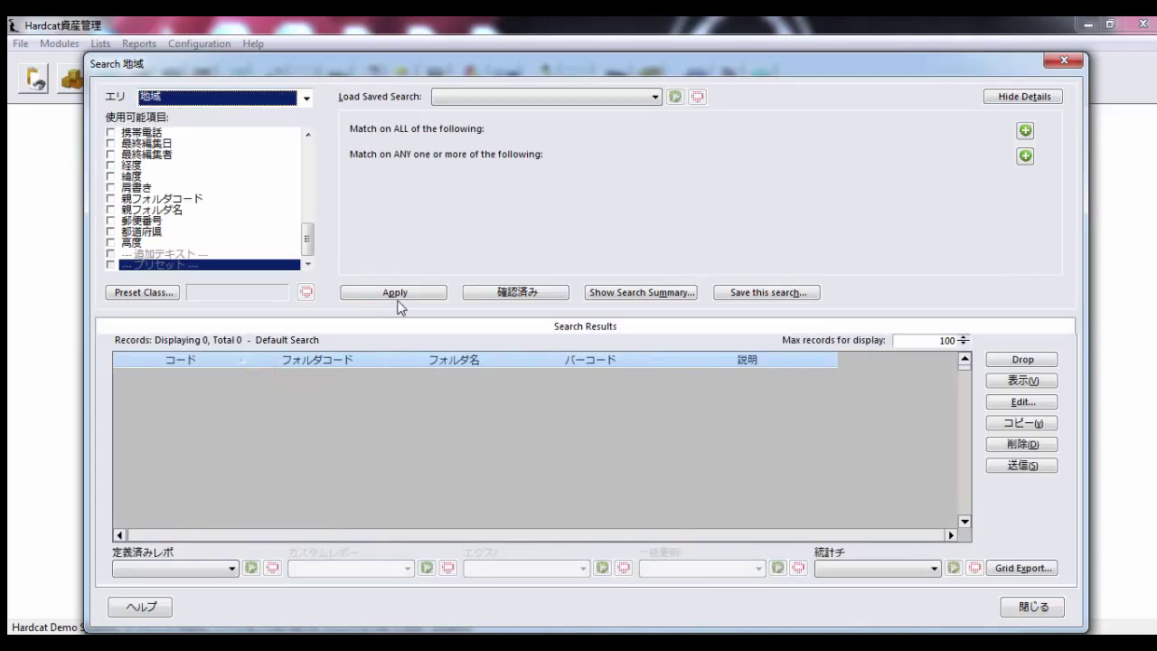
pyautogui.click(400, 301)
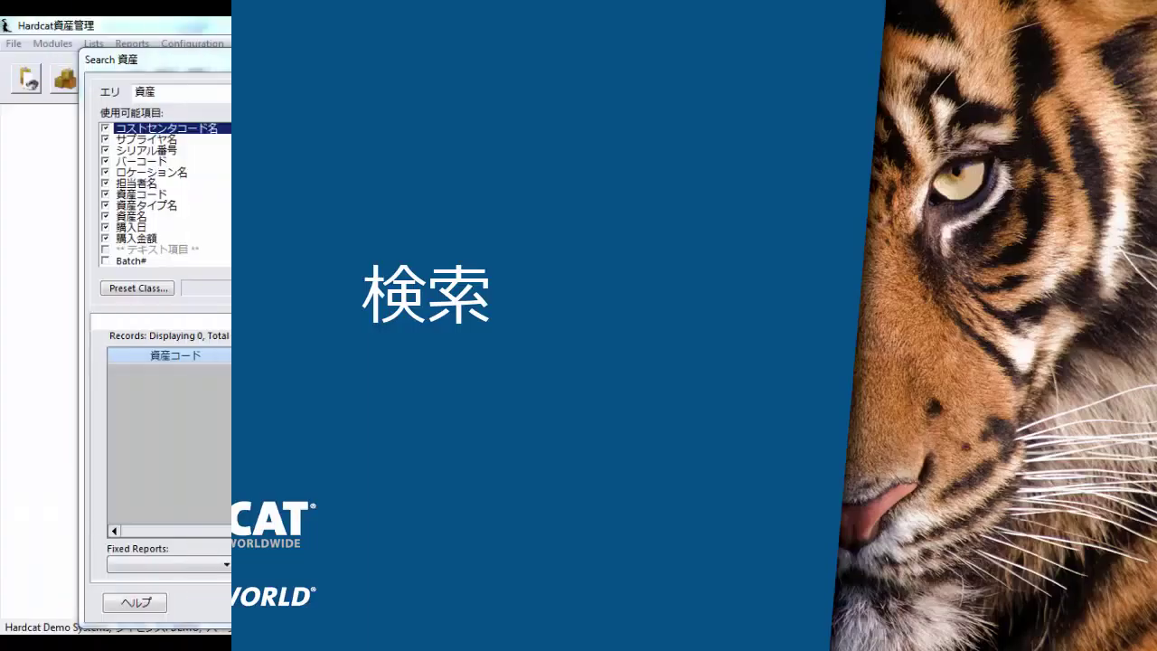
# Add match-all conditions for コストセンタコード名, ロケーション名 and シリアル番号 to the asset search, and clear the conditions
pyautogui.click(1019, 127)
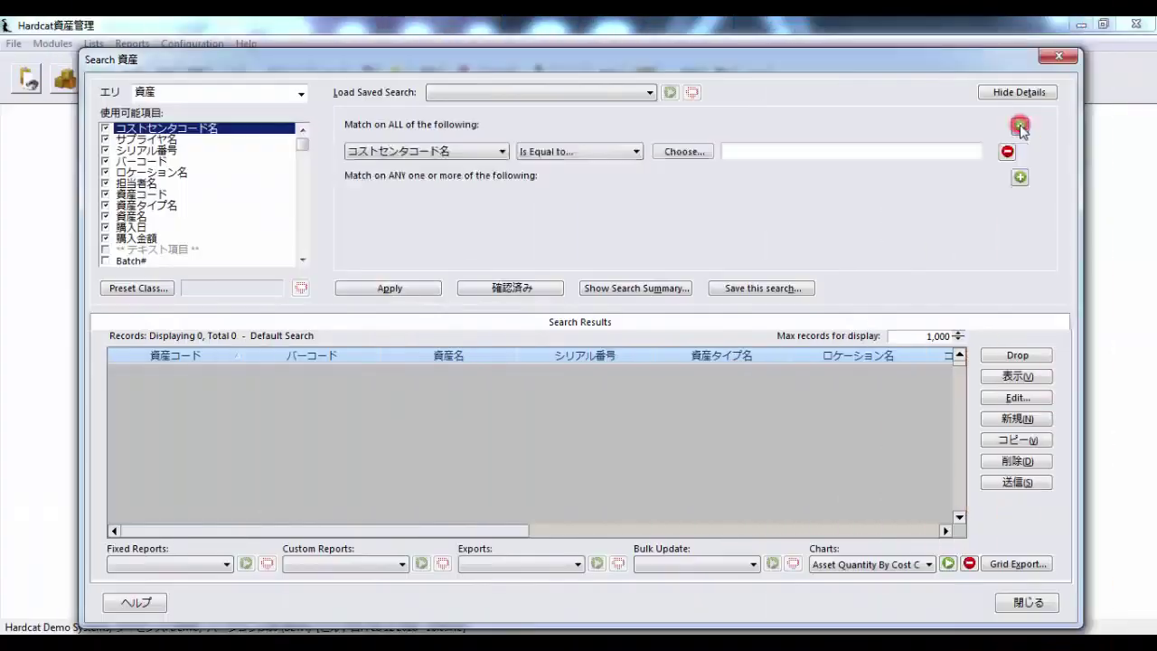
pyautogui.click(145, 171)
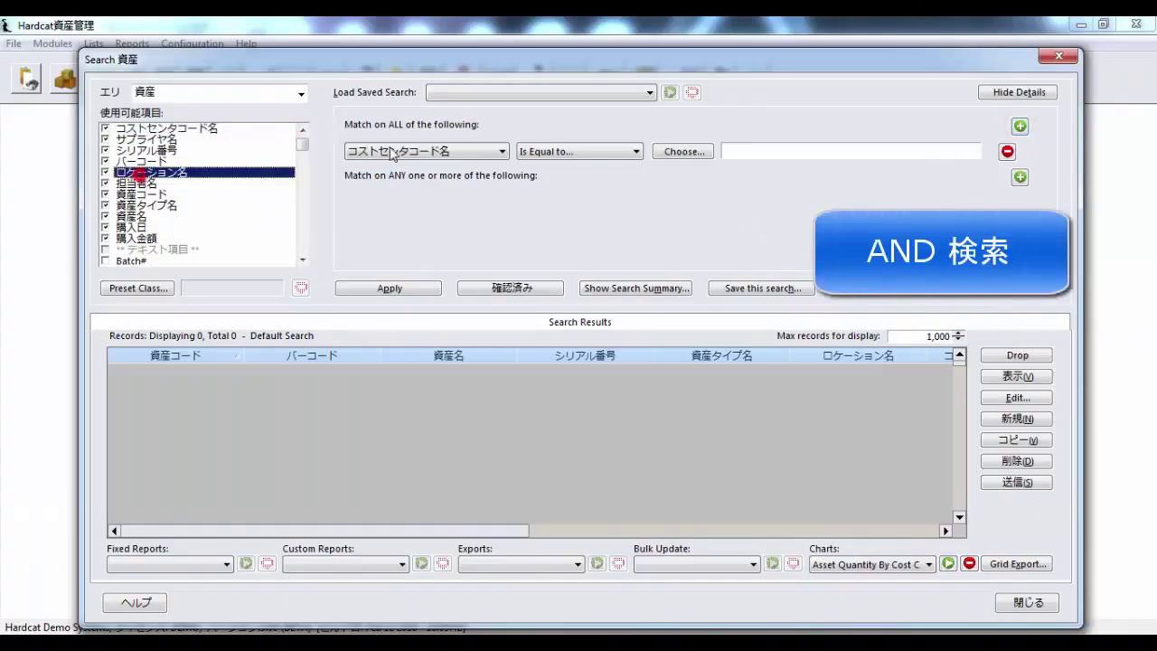
pyautogui.click(1020, 127)
pyautogui.click(159, 150)
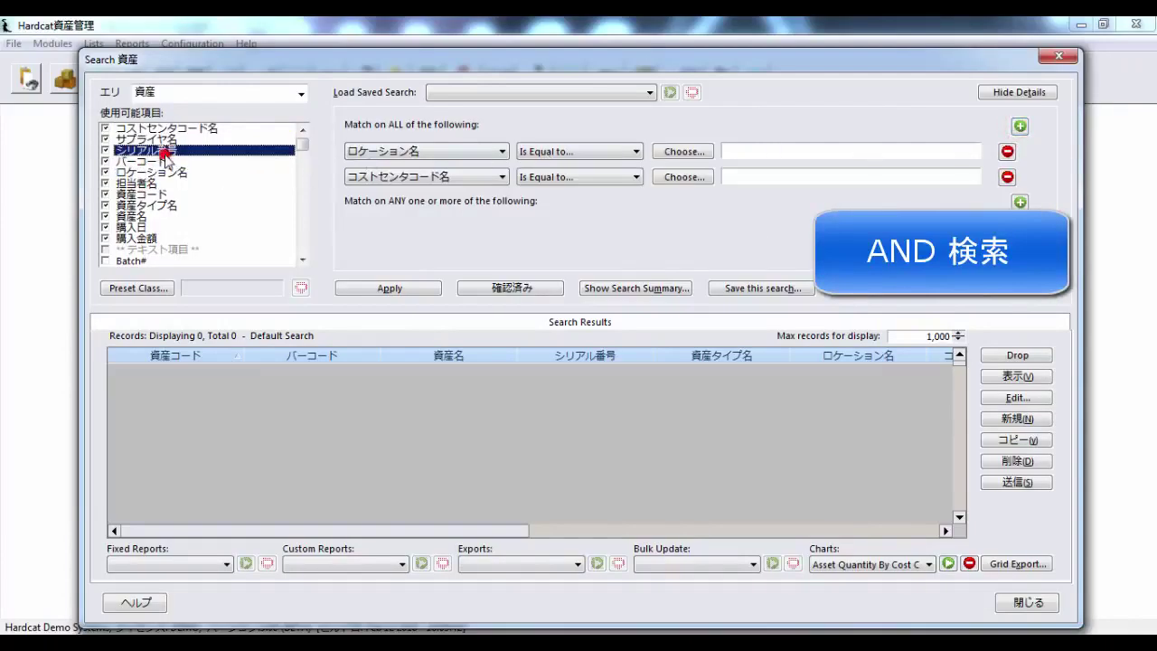
pyautogui.click(1020, 127)
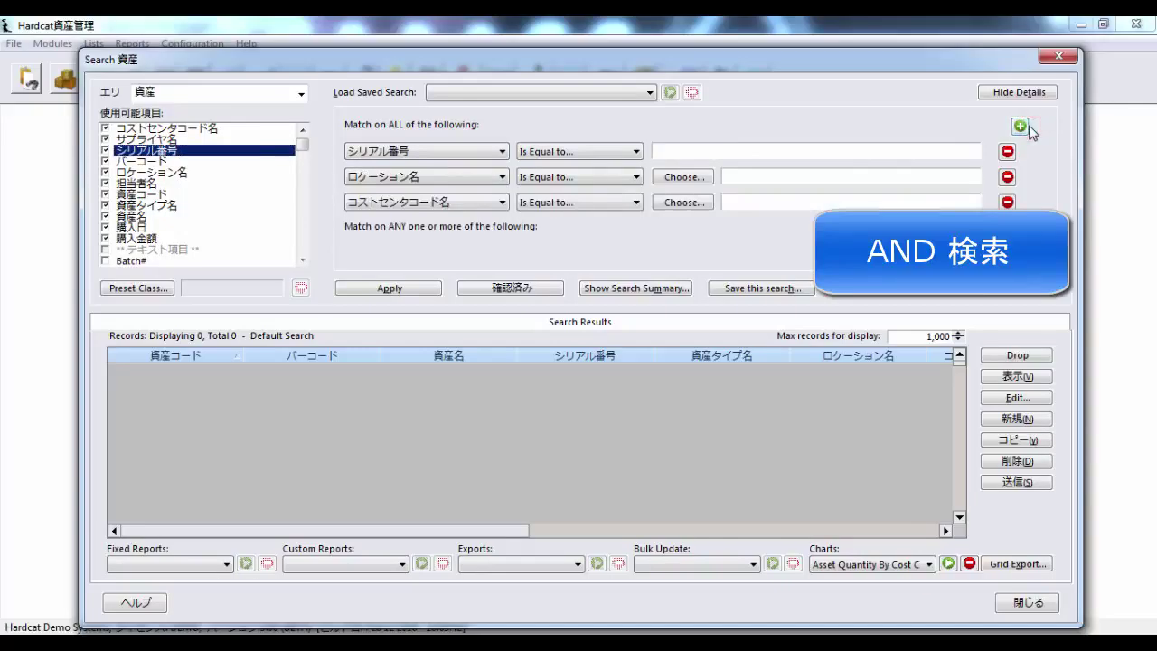
pyautogui.click(495, 290)
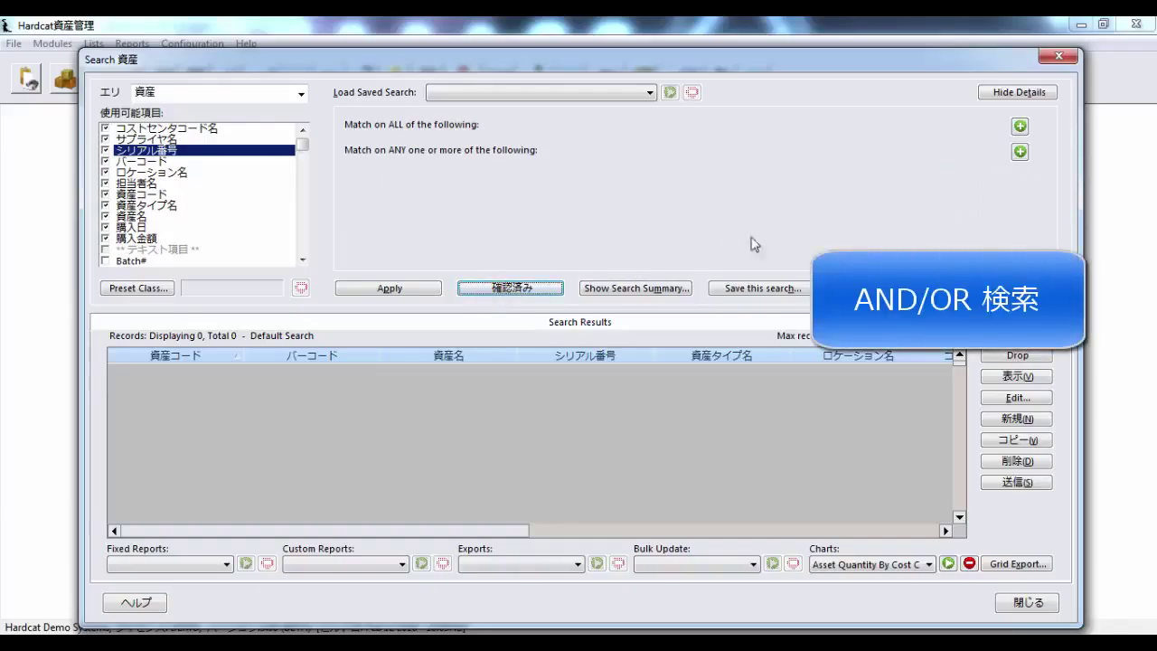
# Add two シリアル番号 and two 資産タイプ名 conditions to the match-any group, and clear the conditions
pyautogui.click(1019, 152)
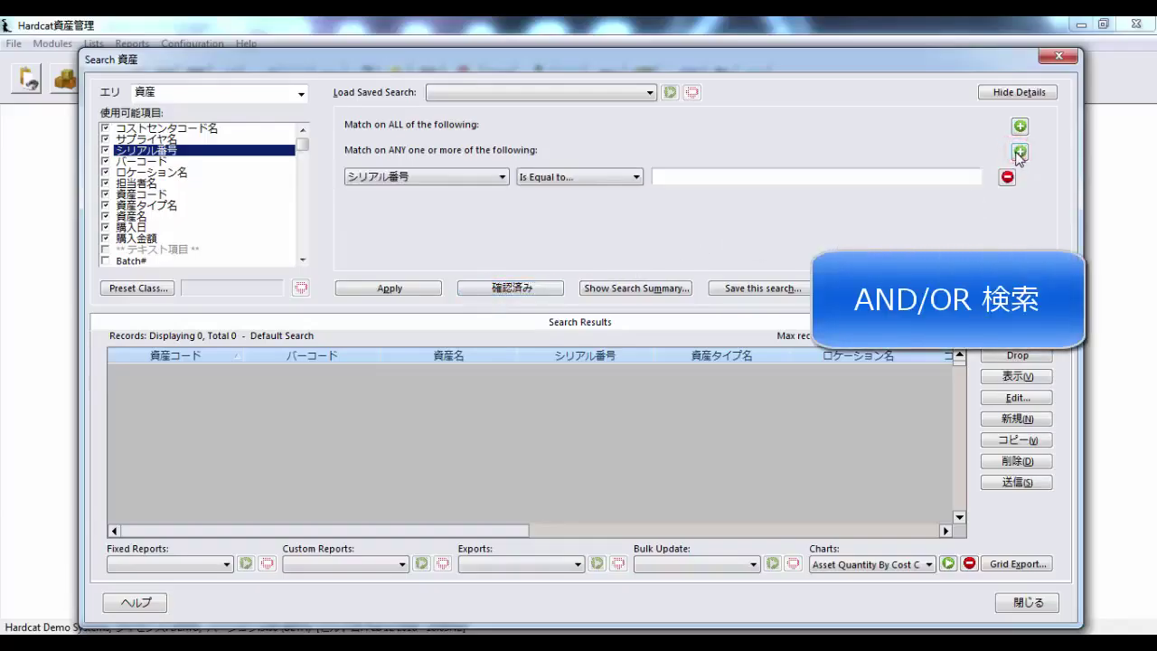
pyautogui.click(1017, 152)
pyautogui.click(189, 205)
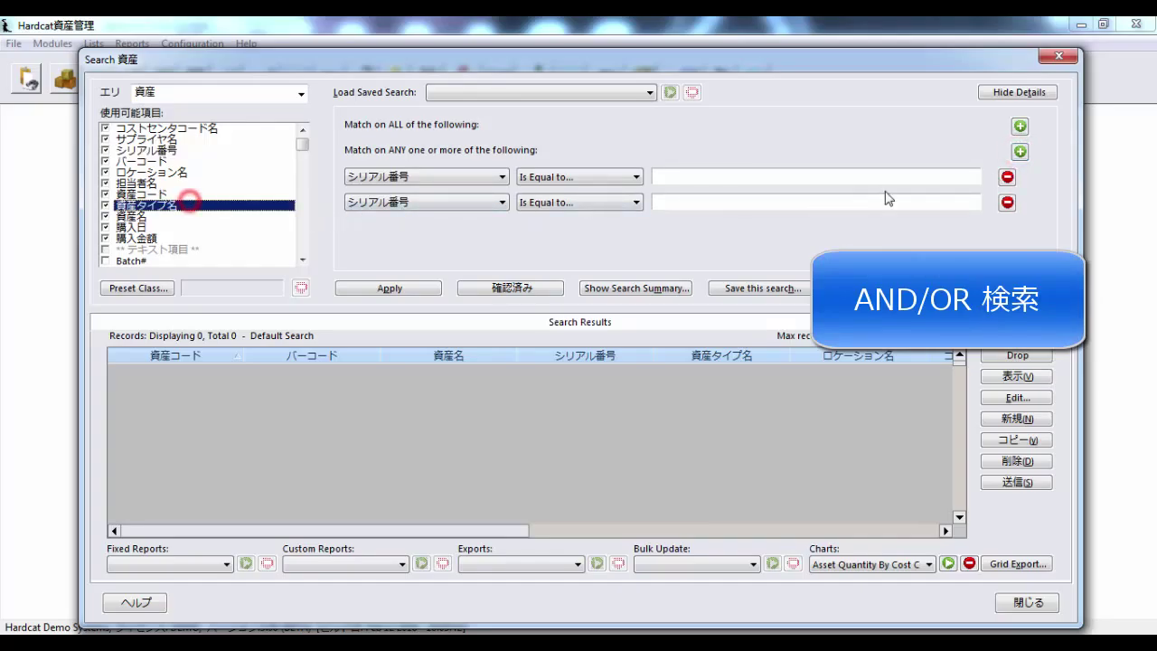
pyautogui.click(1018, 151)
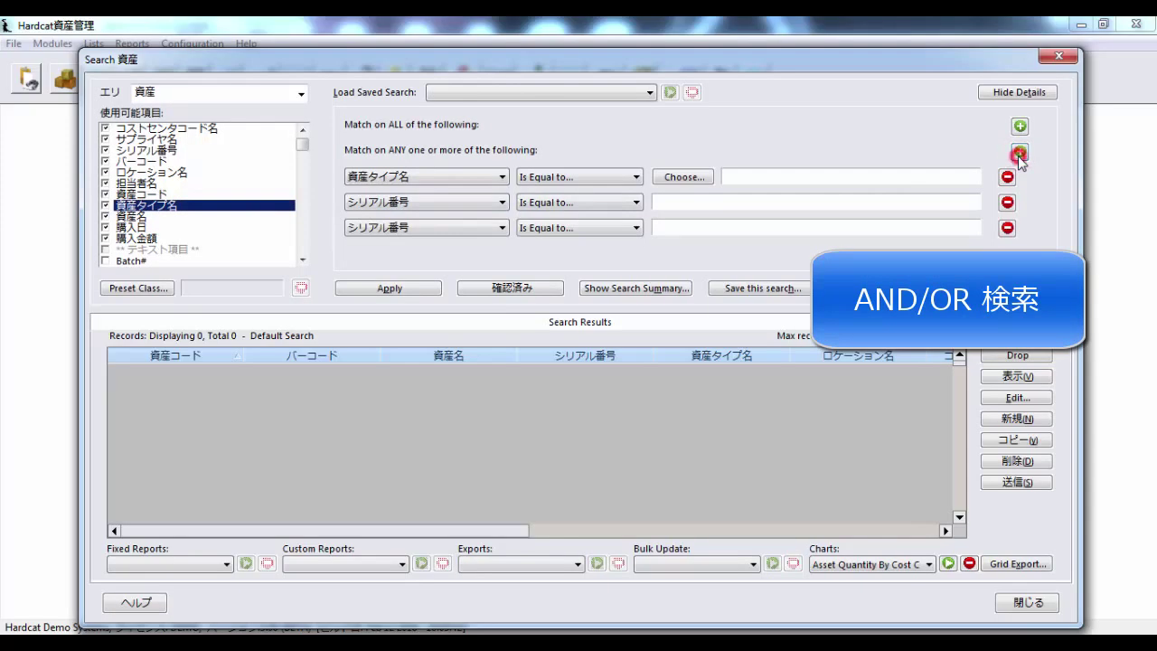
pyautogui.click(1018, 152)
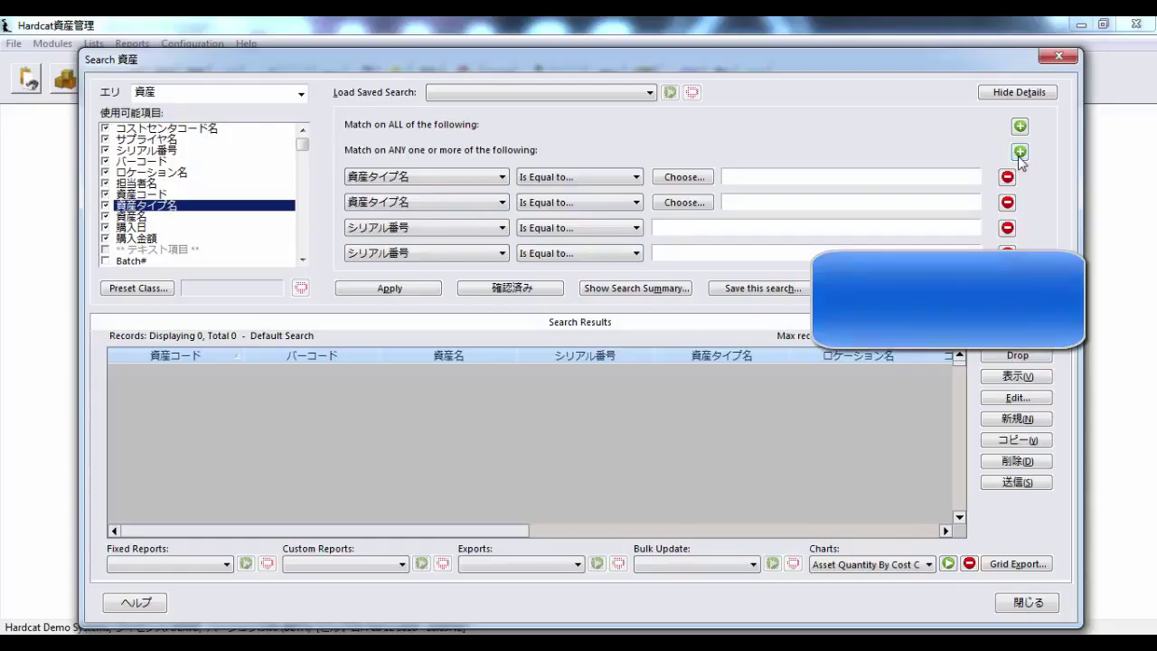
pyautogui.click(507, 291)
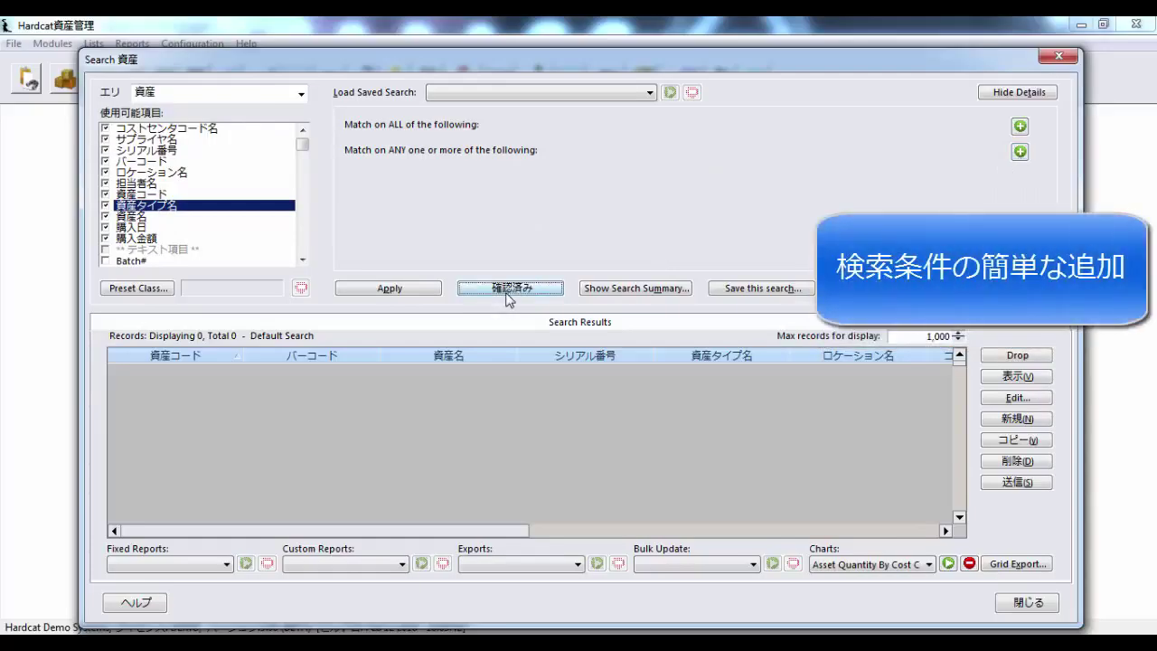
# Add, remove and re-add a match-any 資産名 condition, change its field to コストセンタ親フォルダコード, and clear the conditions
pyautogui.click(232, 218)
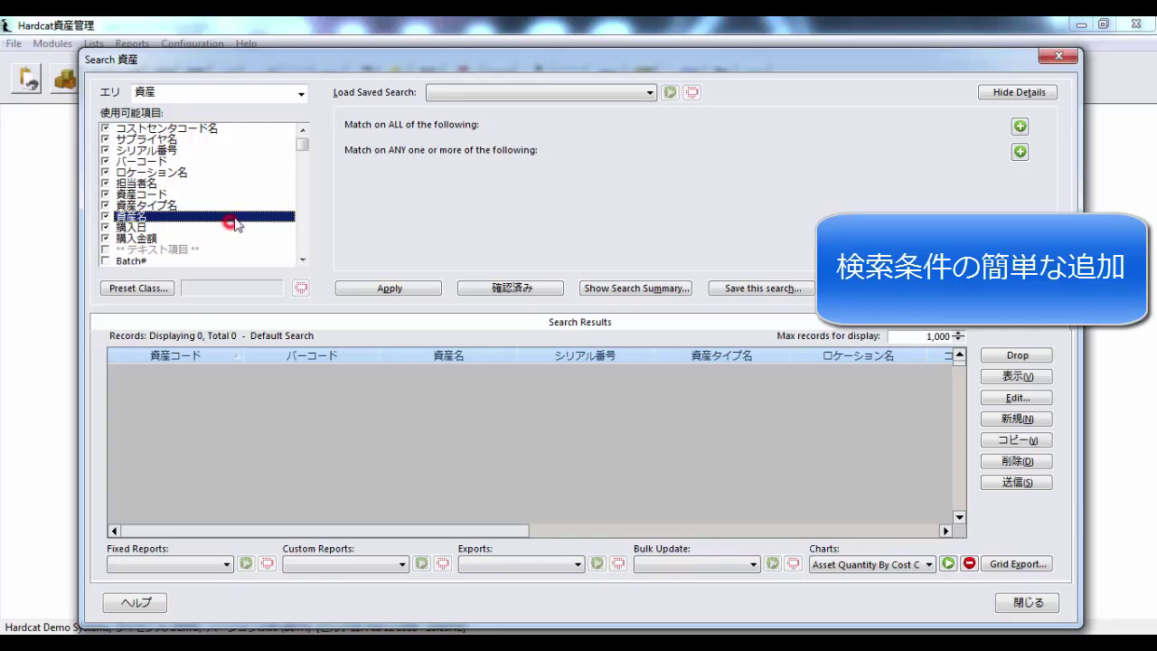
pyautogui.click(1013, 154)
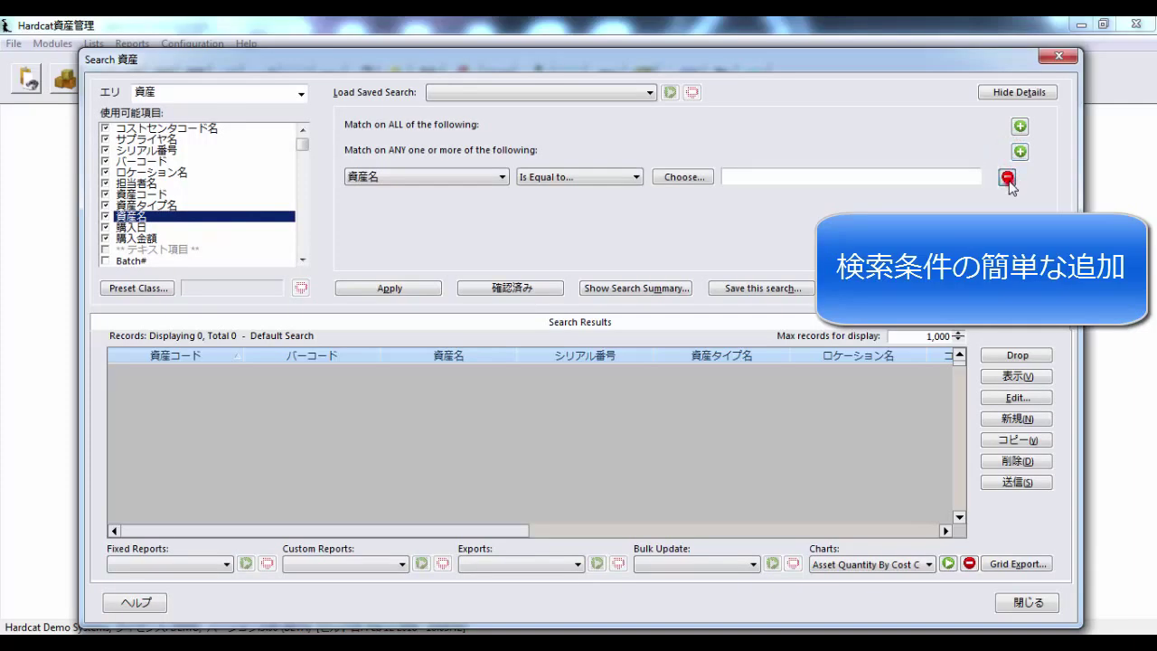
pyautogui.click(1008, 177)
pyautogui.click(1019, 152)
pyautogui.click(502, 178)
pyautogui.click(457, 475)
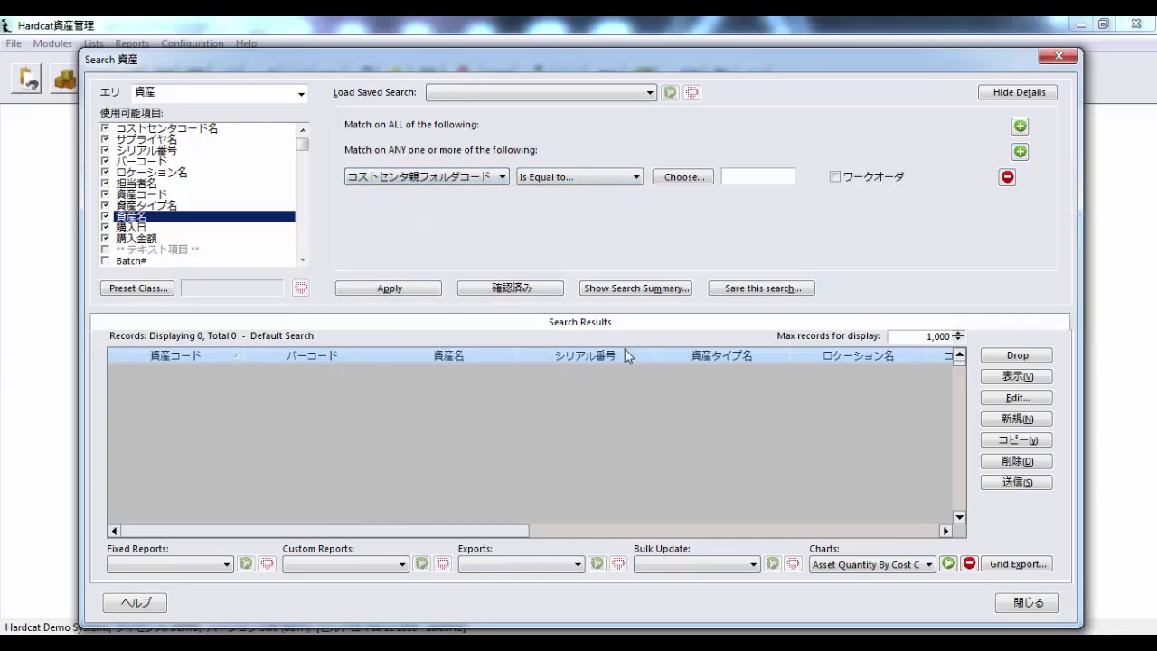
pyautogui.click(544, 288)
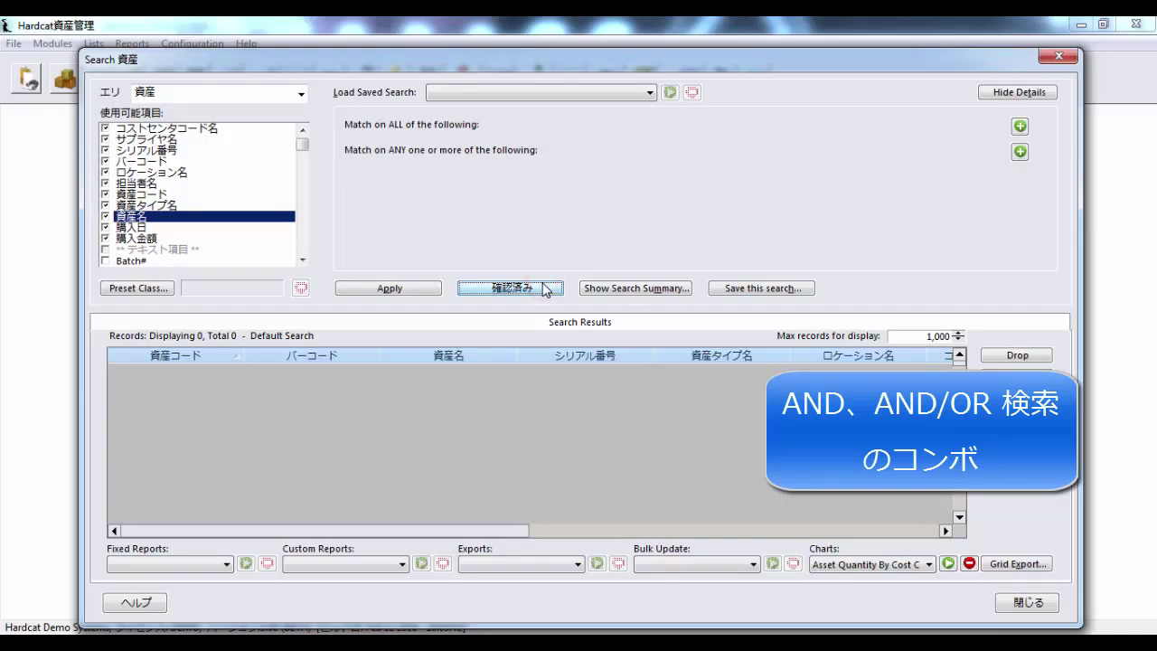
# Combine match-all conditions for 資産名 and シリアル番号 with three match-any 購入金額 conditions, and clear the conditions
pyautogui.click(1020, 128)
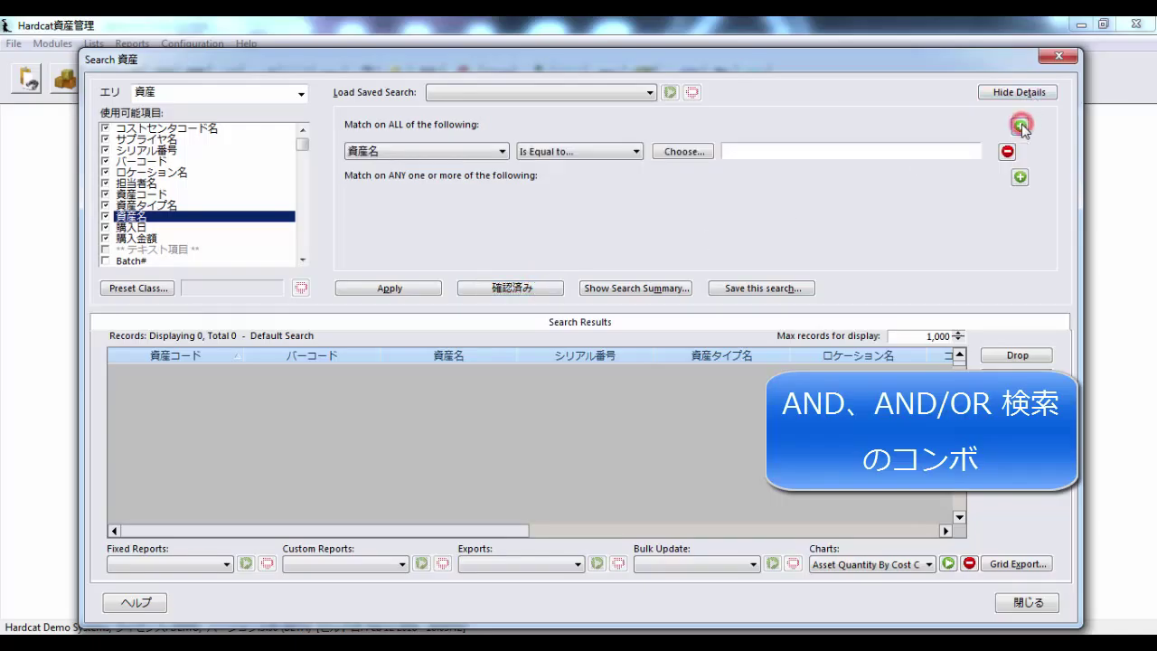
pyautogui.click(244, 149)
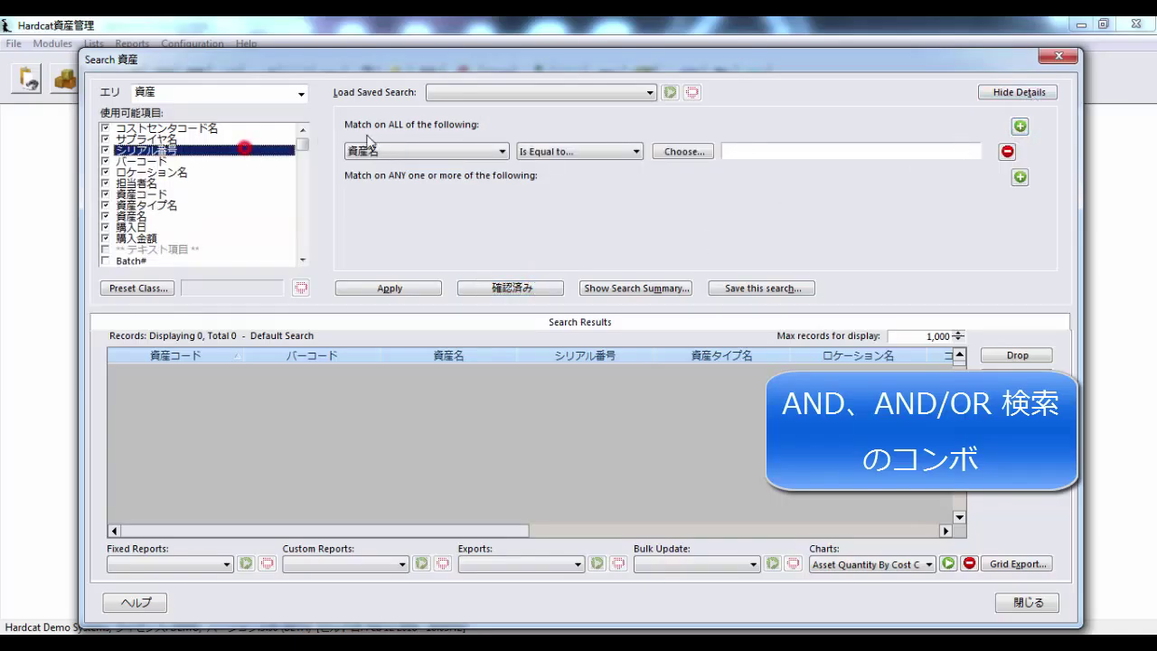
pyautogui.click(1021, 128)
pyautogui.click(170, 238)
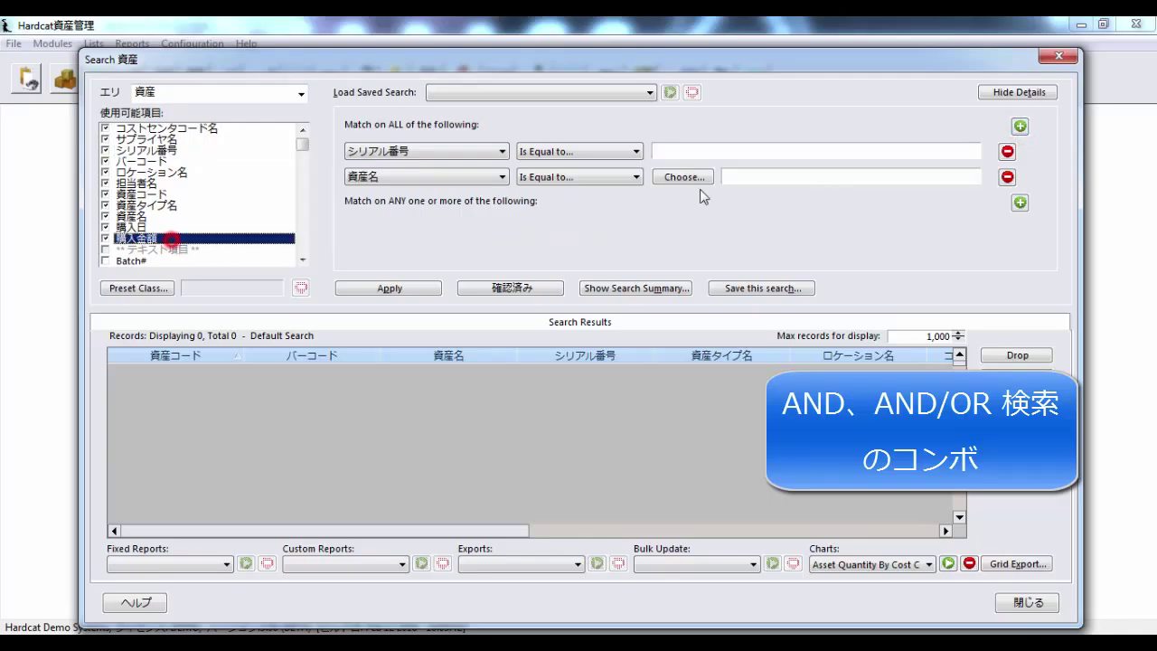
pyautogui.click(1018, 203)
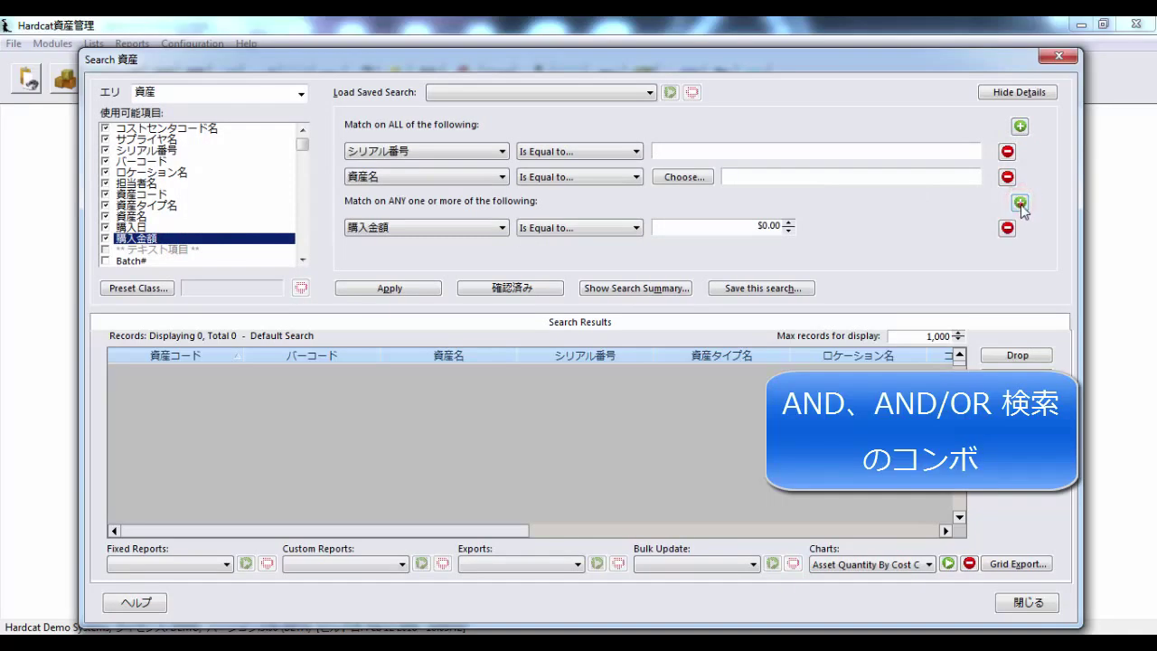
pyautogui.click(1020, 203)
pyautogui.click(1020, 203)
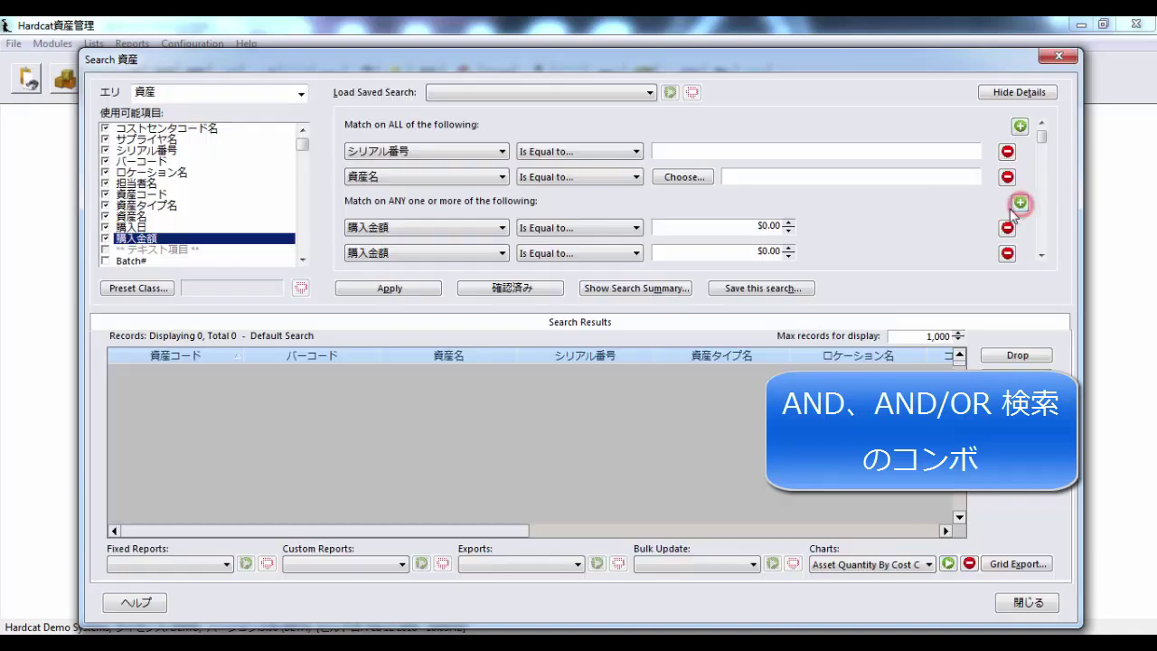
pyautogui.click(1040, 258)
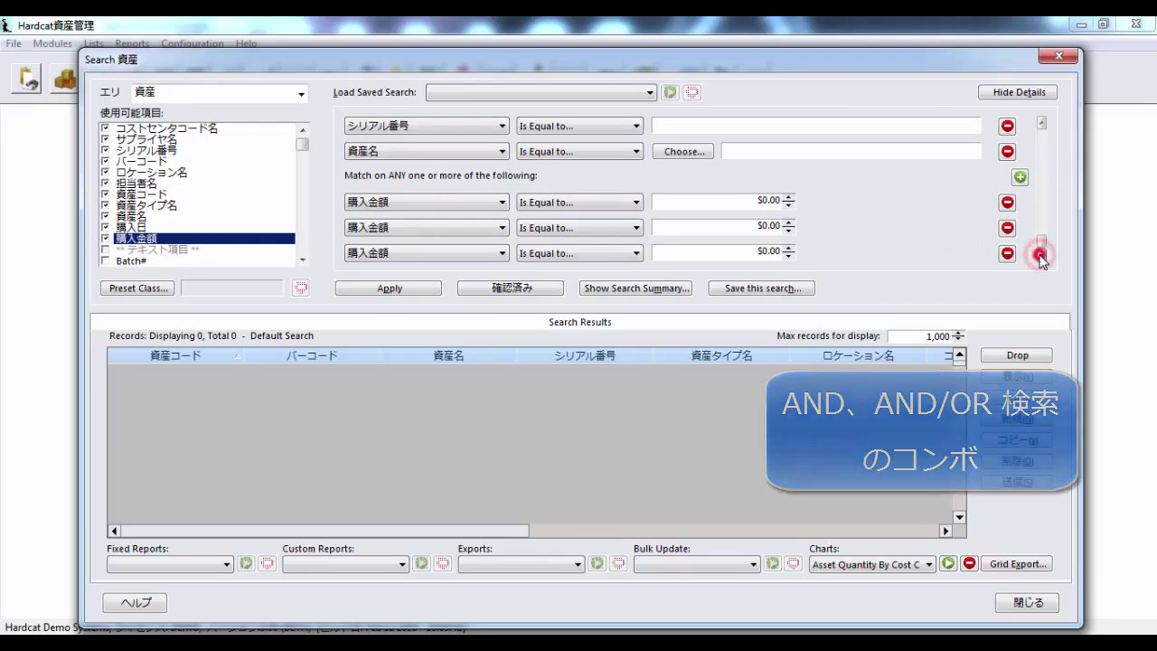
pyautogui.click(553, 289)
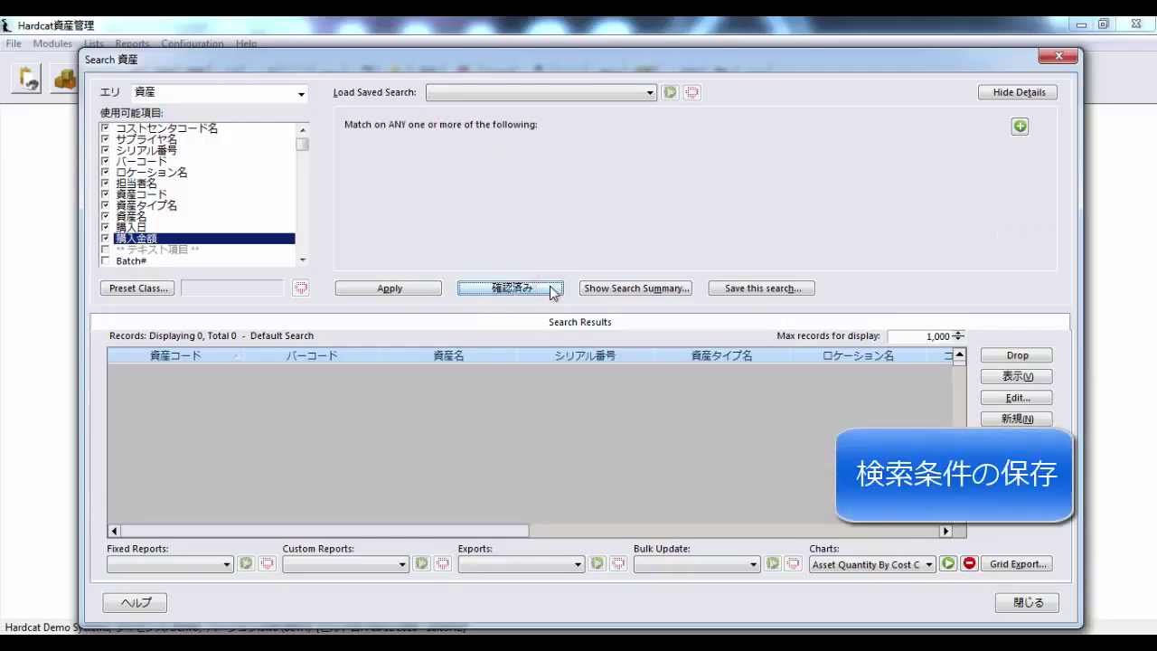
# Open the details for saving the current search and cancel without entering a name
pyautogui.click(795, 290)
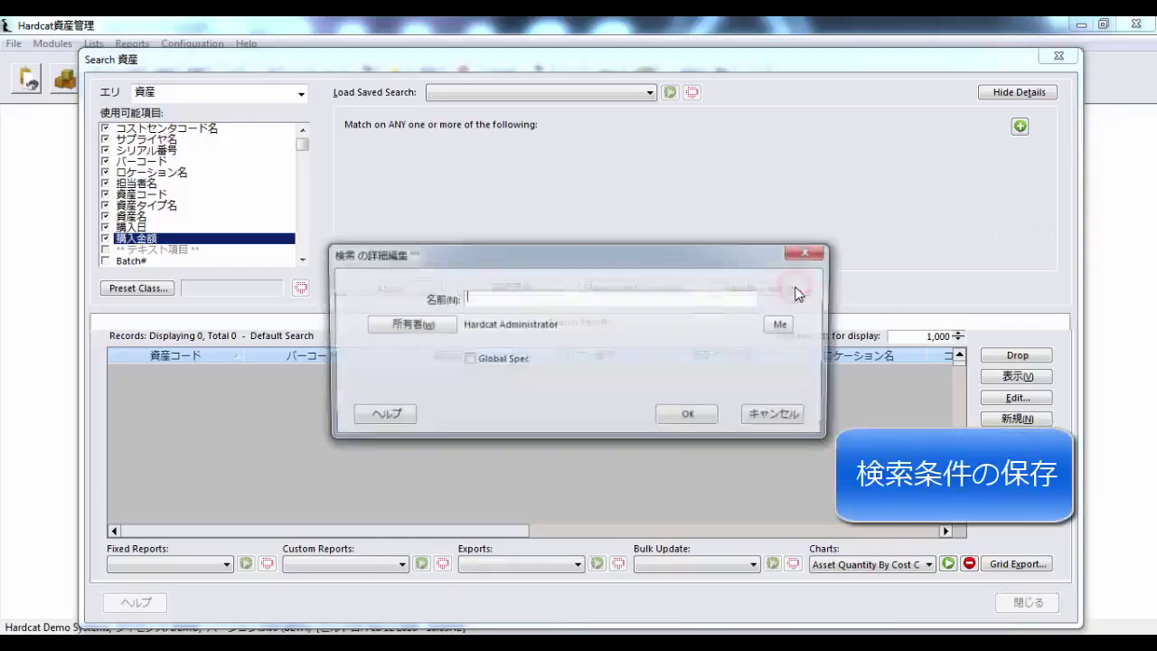
pyautogui.click(653, 257)
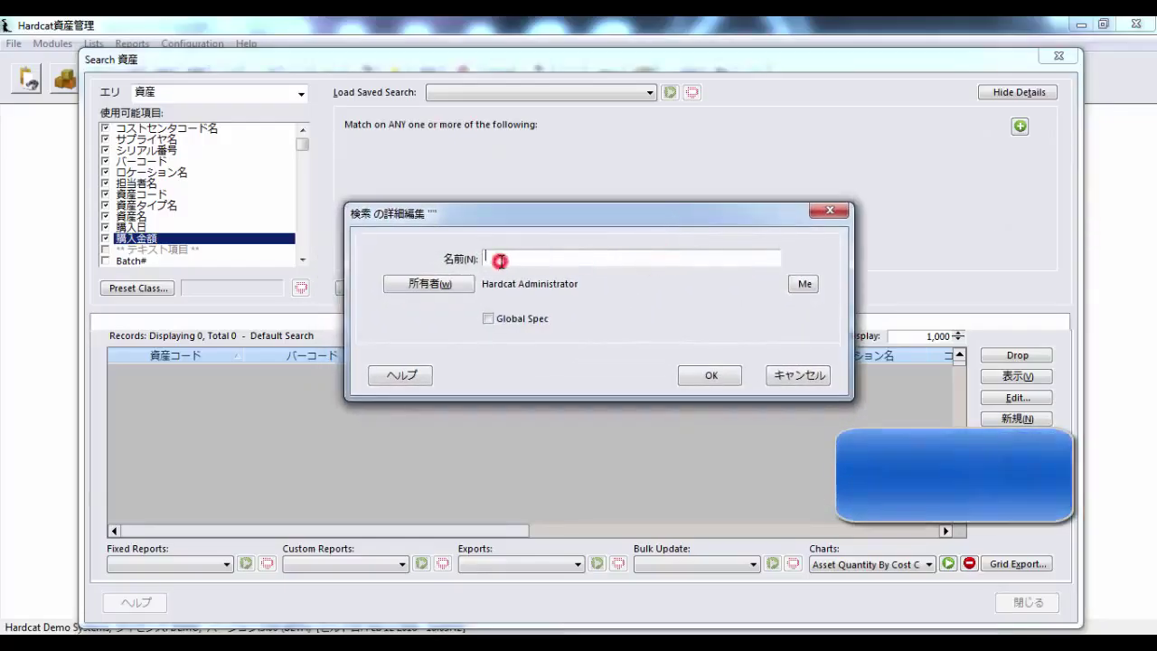
pyautogui.click(797, 375)
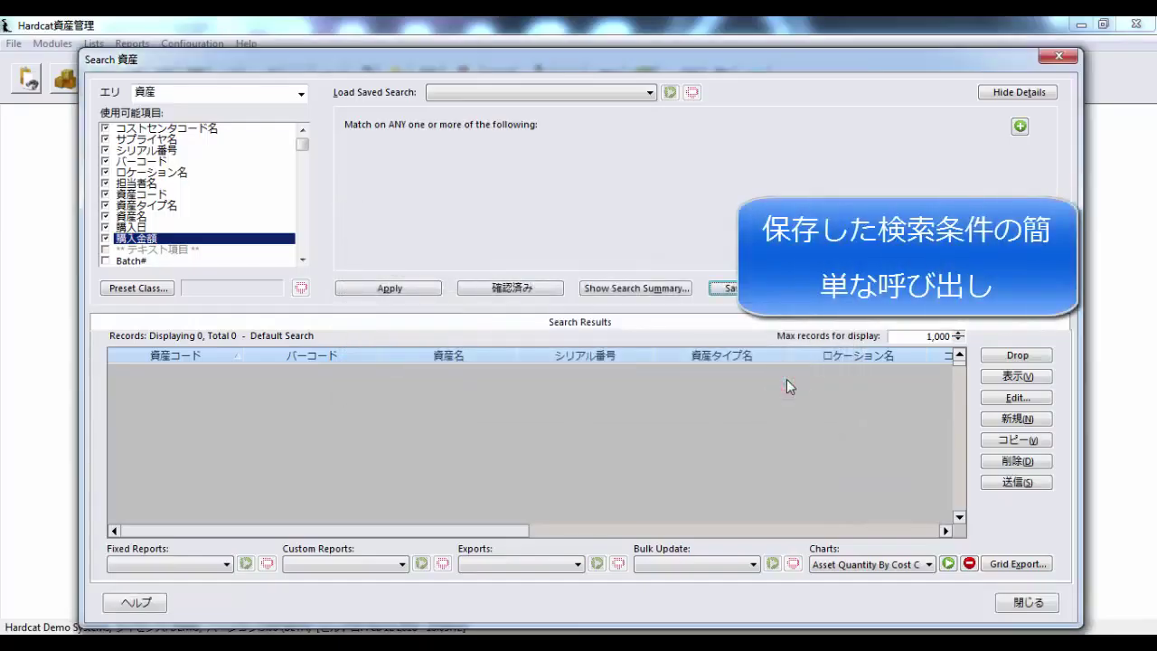
# View the available saved searches, open the list for managing them, and close it without selecting any
pyautogui.click(649, 93)
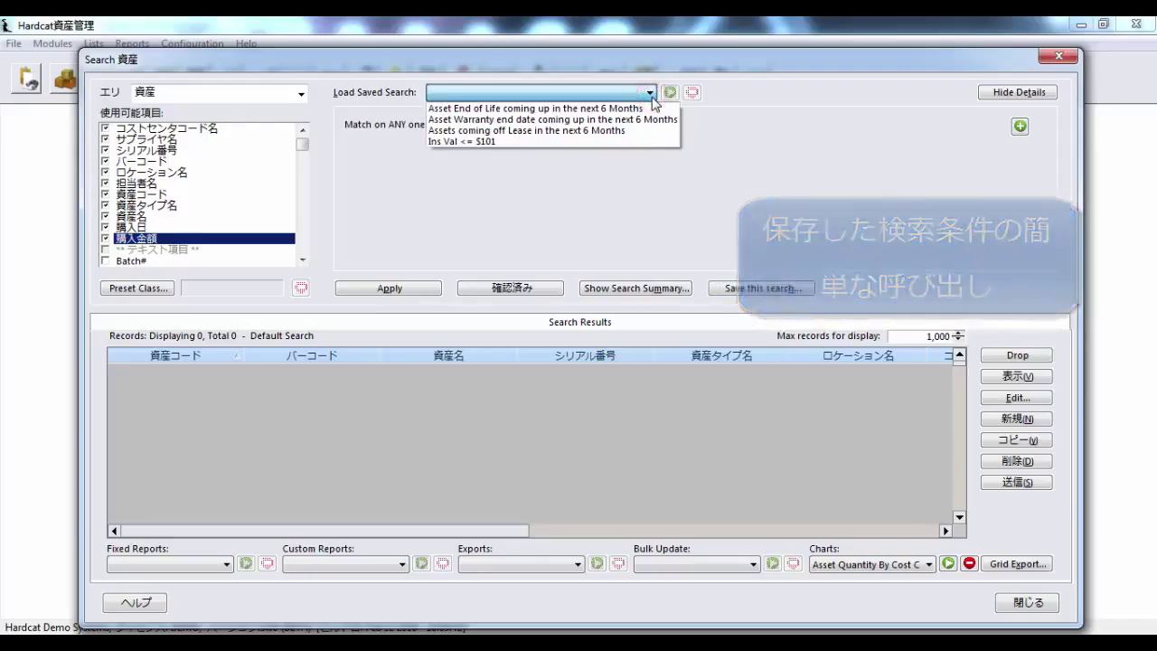
pyautogui.click(650, 94)
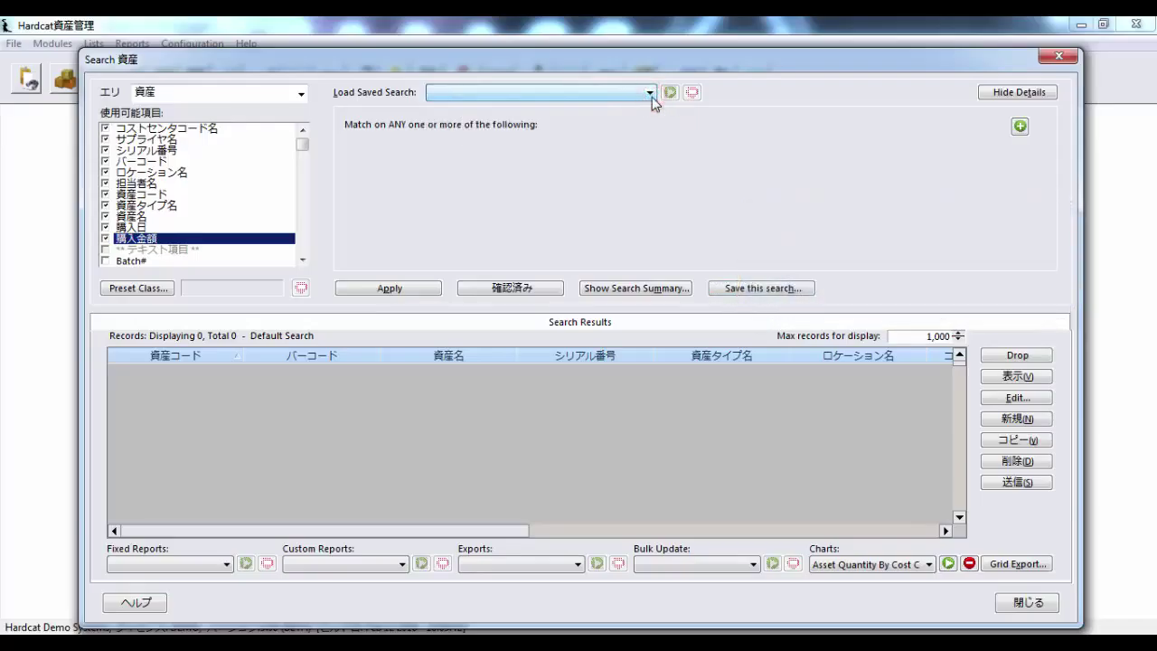
pyautogui.click(392, 94)
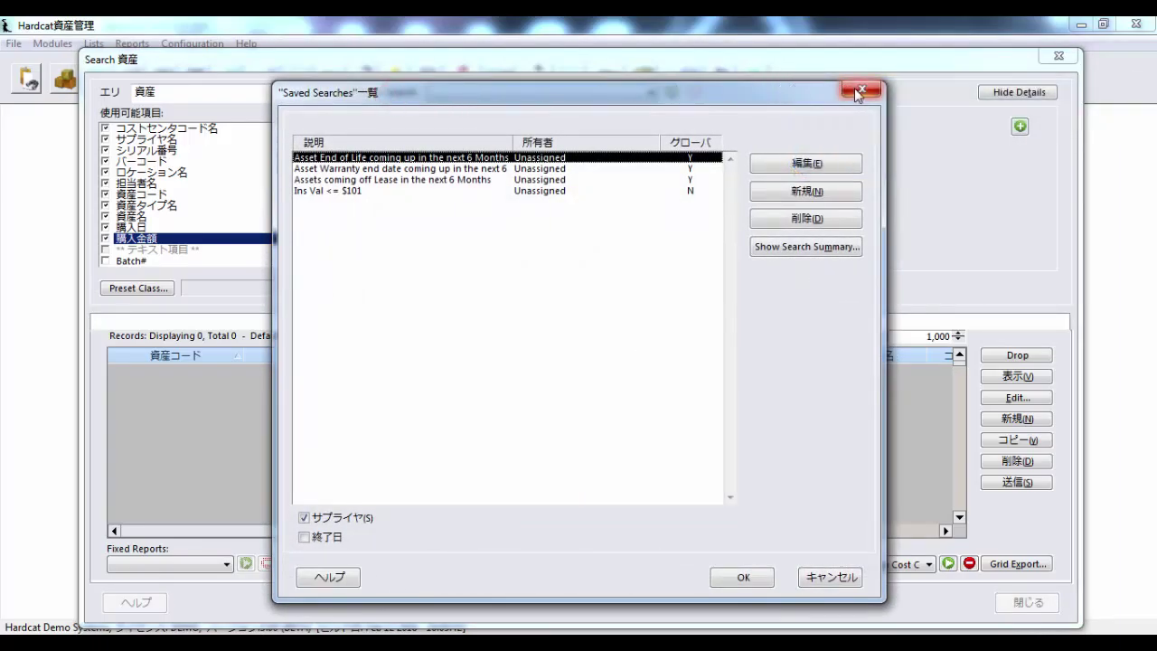
pyautogui.click(861, 91)
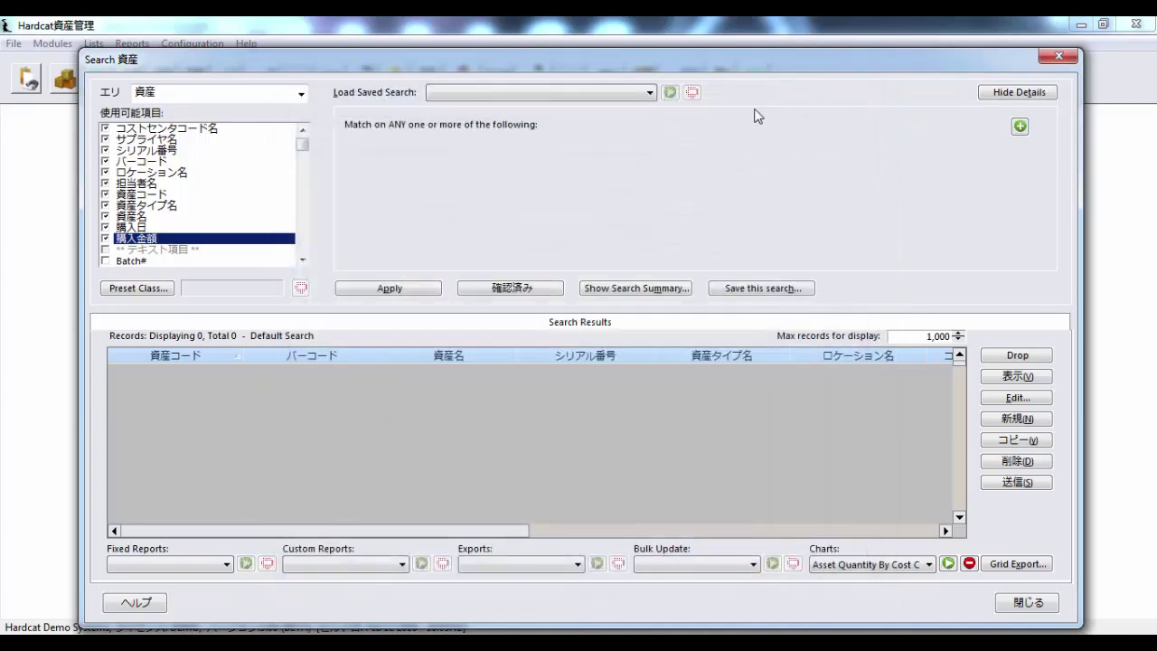
# Add two 購入金額 conditions to the match-any group and reset the search
pyautogui.click(1018, 128)
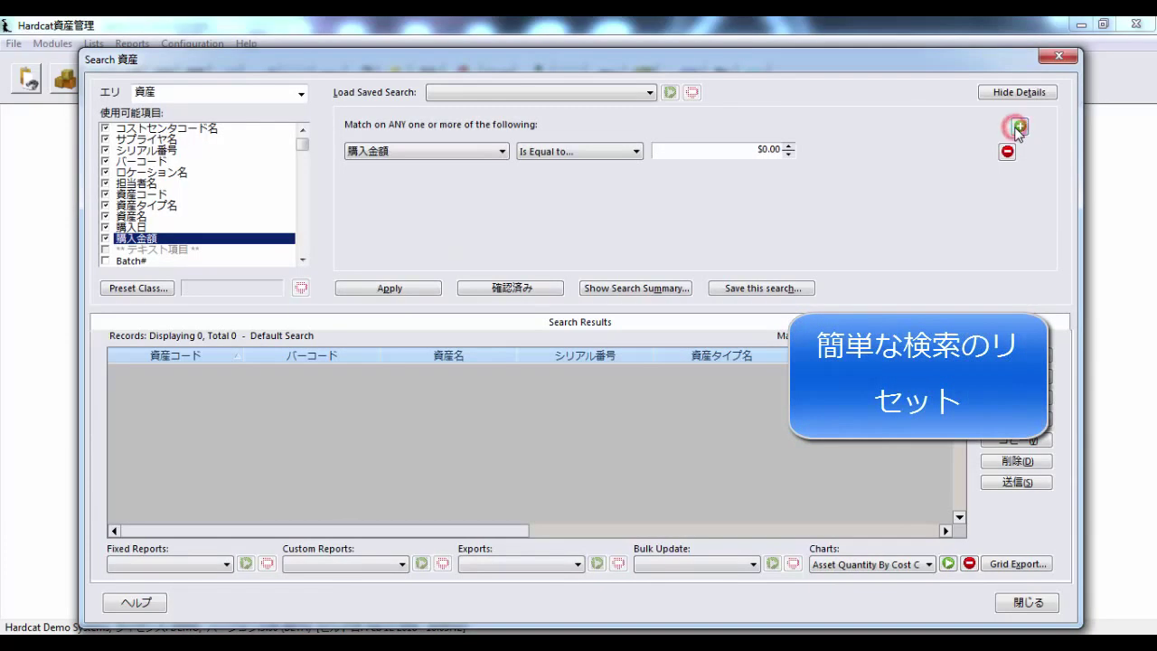
pyautogui.click(1020, 128)
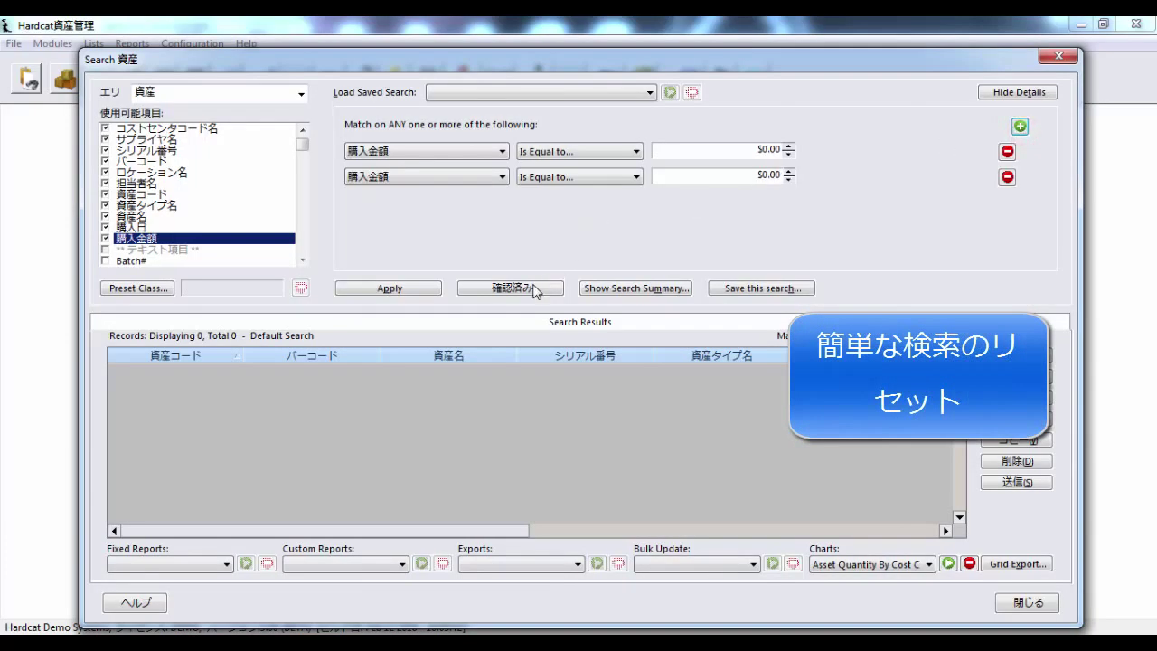
pyautogui.click(504, 289)
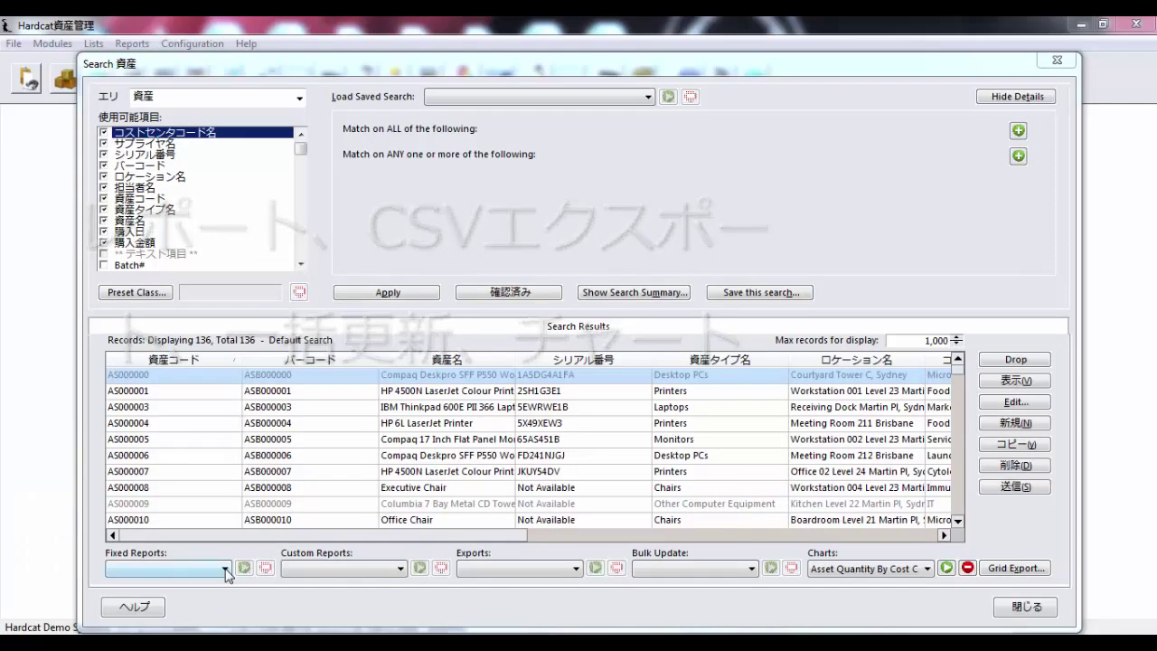
# Review the fixed reports available for 資産, open the full list of predefined reports, and close it
pyautogui.click(225, 569)
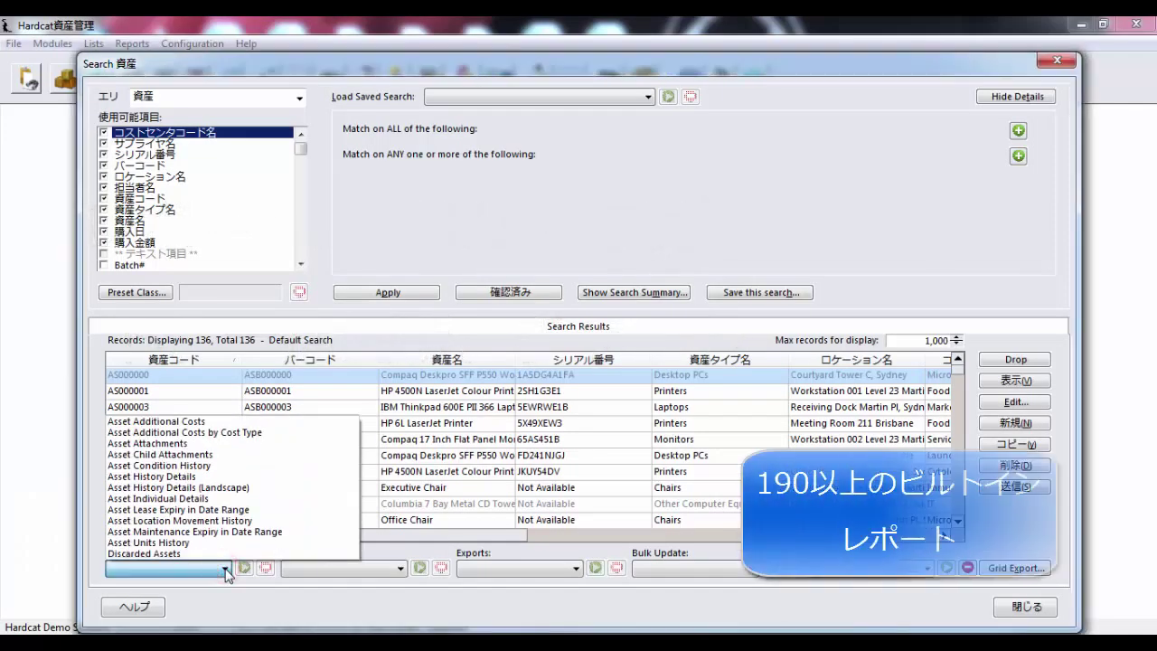
pyautogui.click(225, 570)
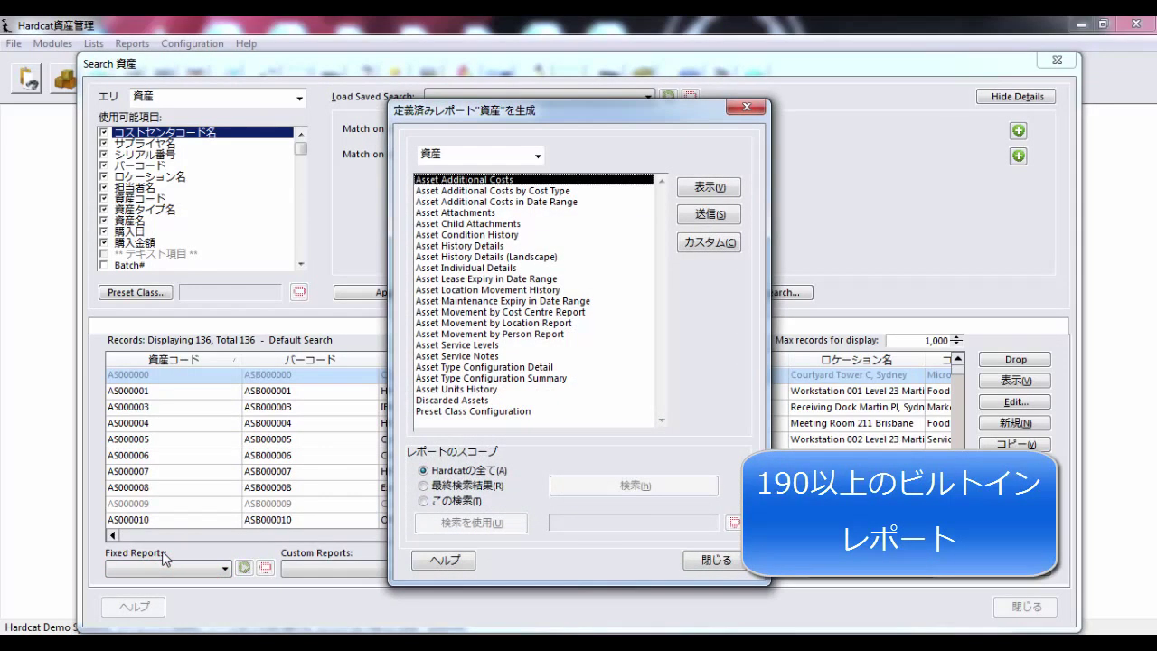
pyautogui.click(716, 561)
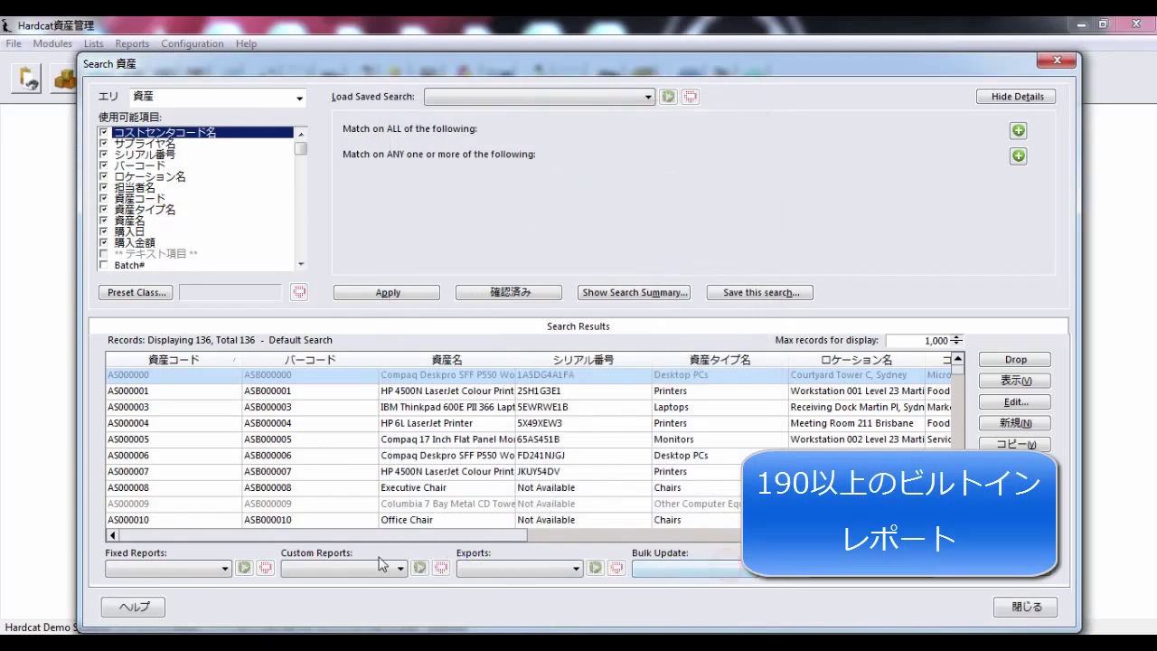
# Open the custom reports list for 資産, try its global-report and keep-this-state options, and close the list
pyautogui.click(402, 570)
pyautogui.click(406, 583)
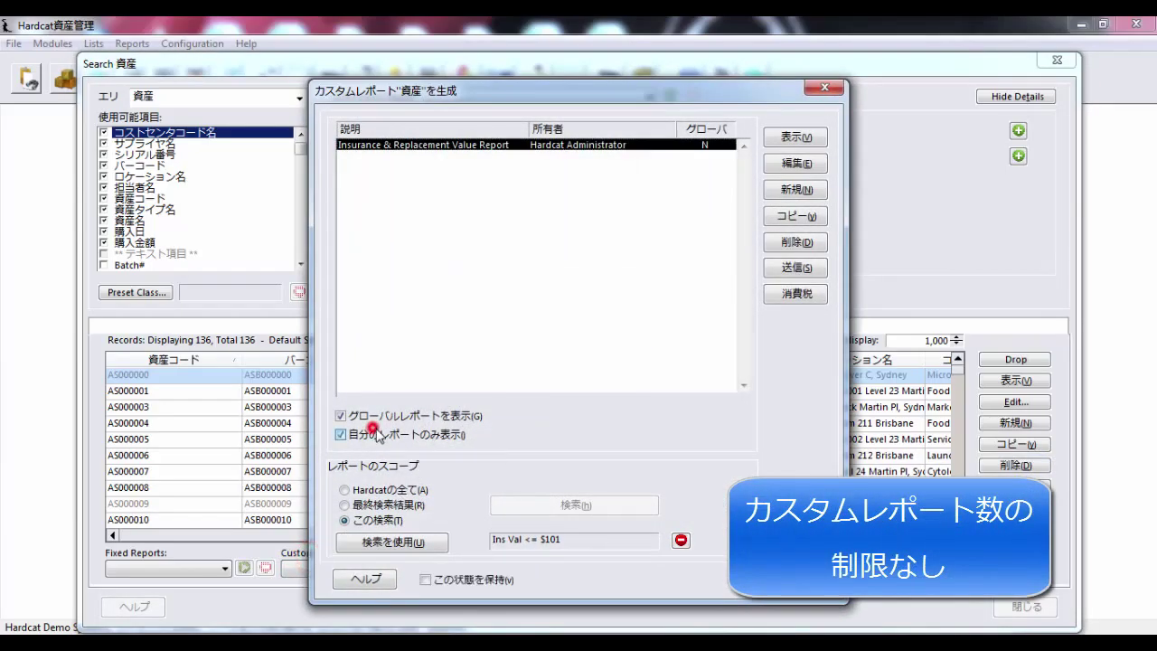
pyautogui.click(384, 416)
pyautogui.click(384, 417)
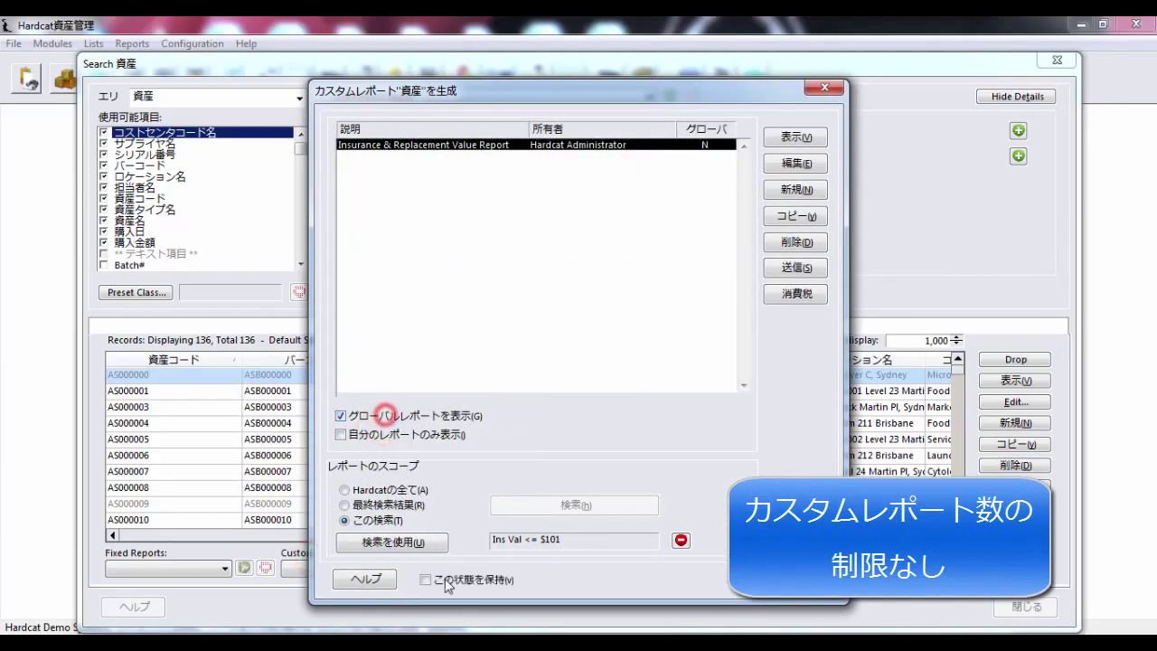
pyautogui.click(444, 581)
pyautogui.click(793, 571)
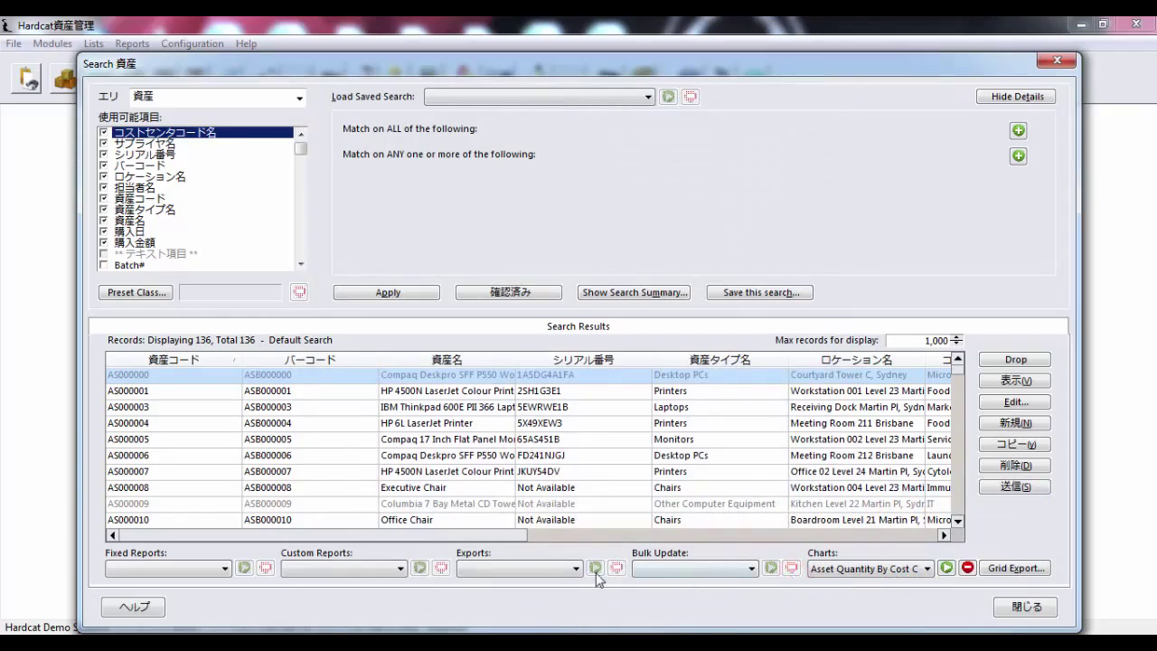
# Select the Assets export, run it to a CSV file, and cancel at the file-saving stage
pyautogui.click(562, 572)
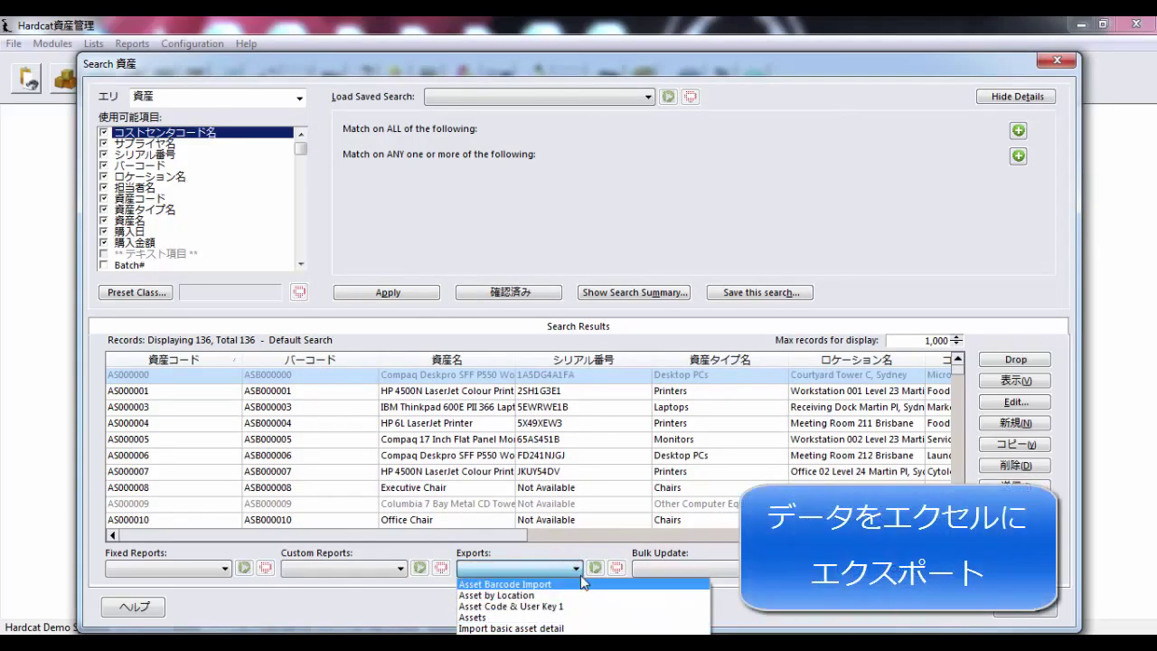
pyautogui.click(577, 569)
pyautogui.click(576, 570)
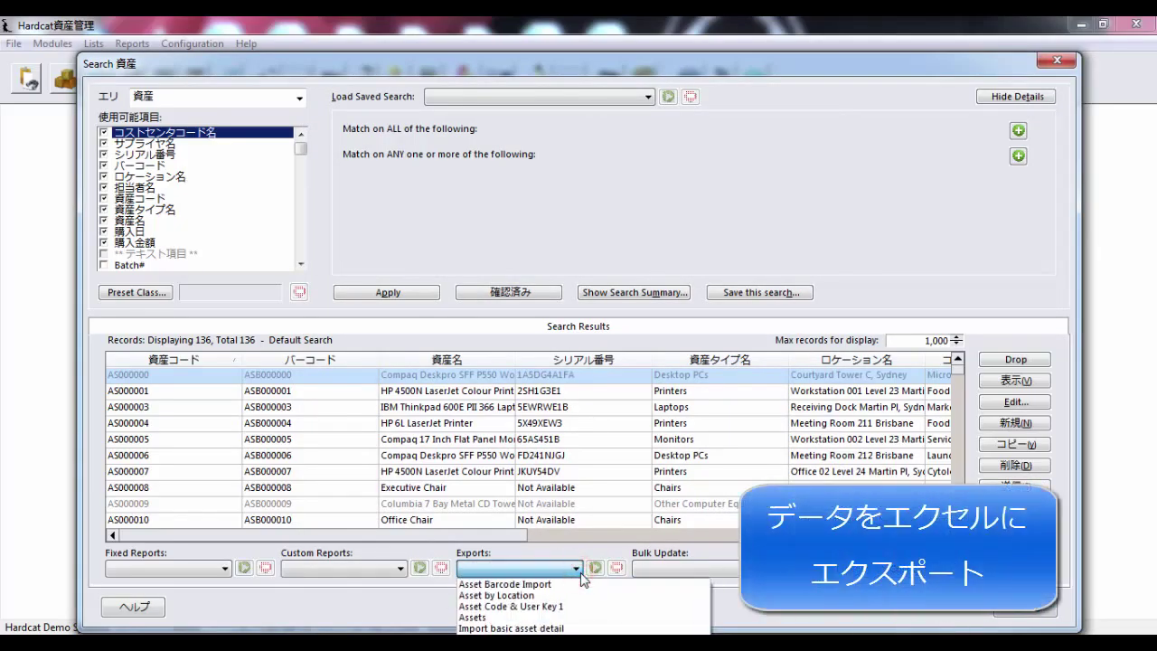
pyautogui.click(578, 617)
pyautogui.click(595, 567)
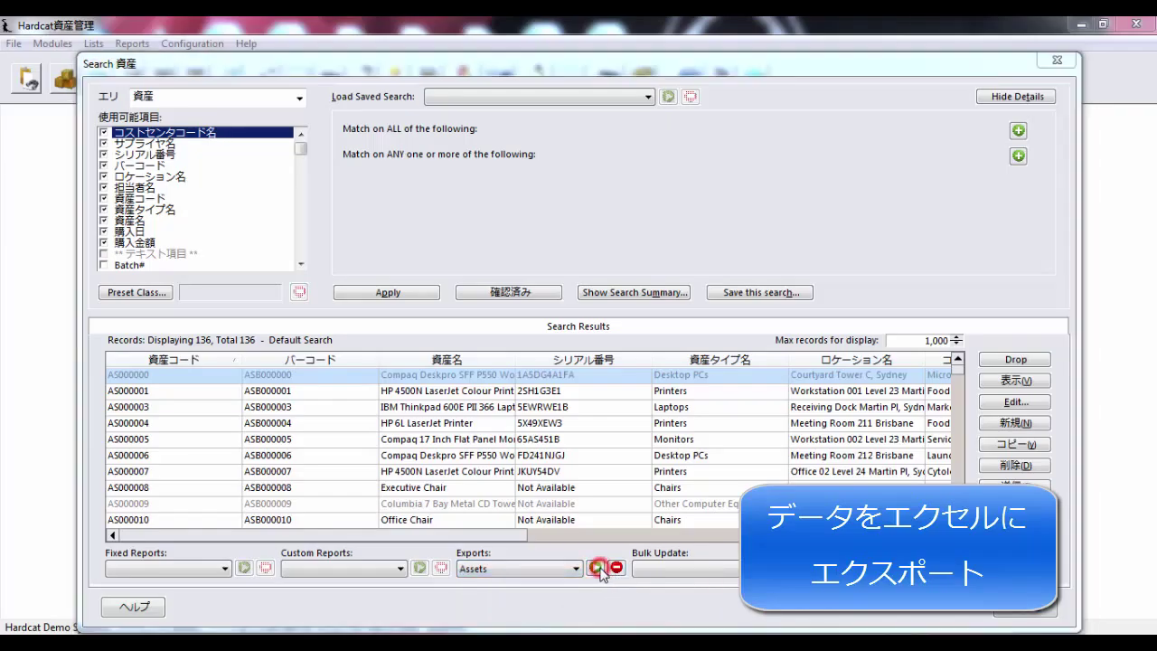
pyautogui.click(498, 387)
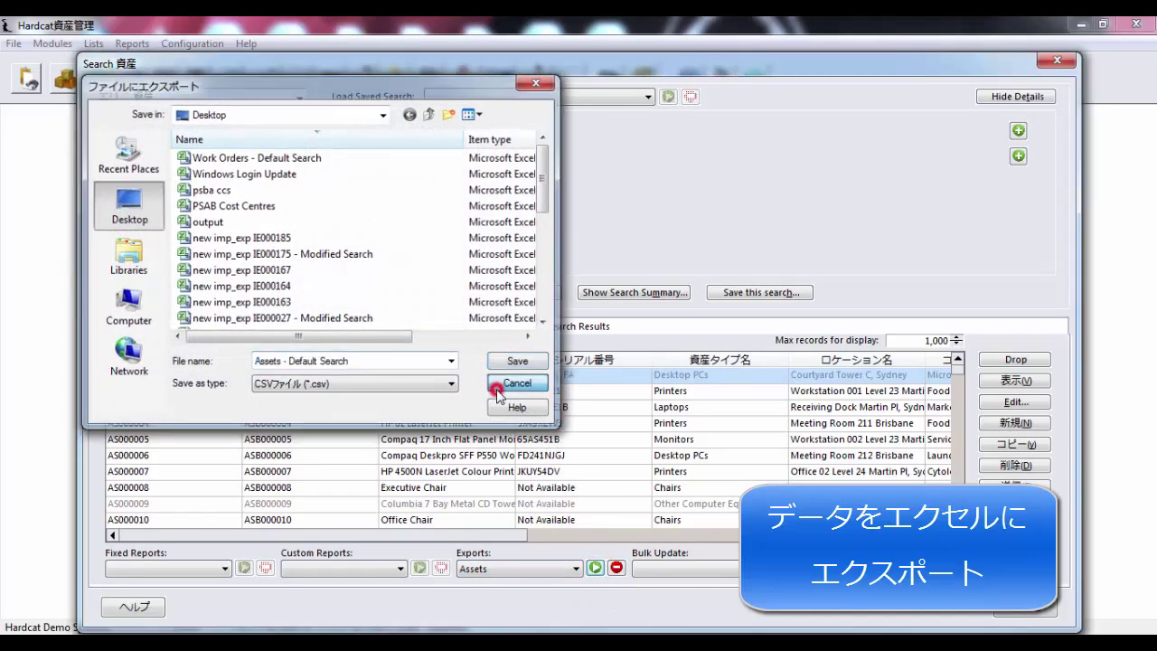
# Examine the export definitions for 資産 and the bulk update definitions, closing each list without running anything
pyautogui.click(469, 553)
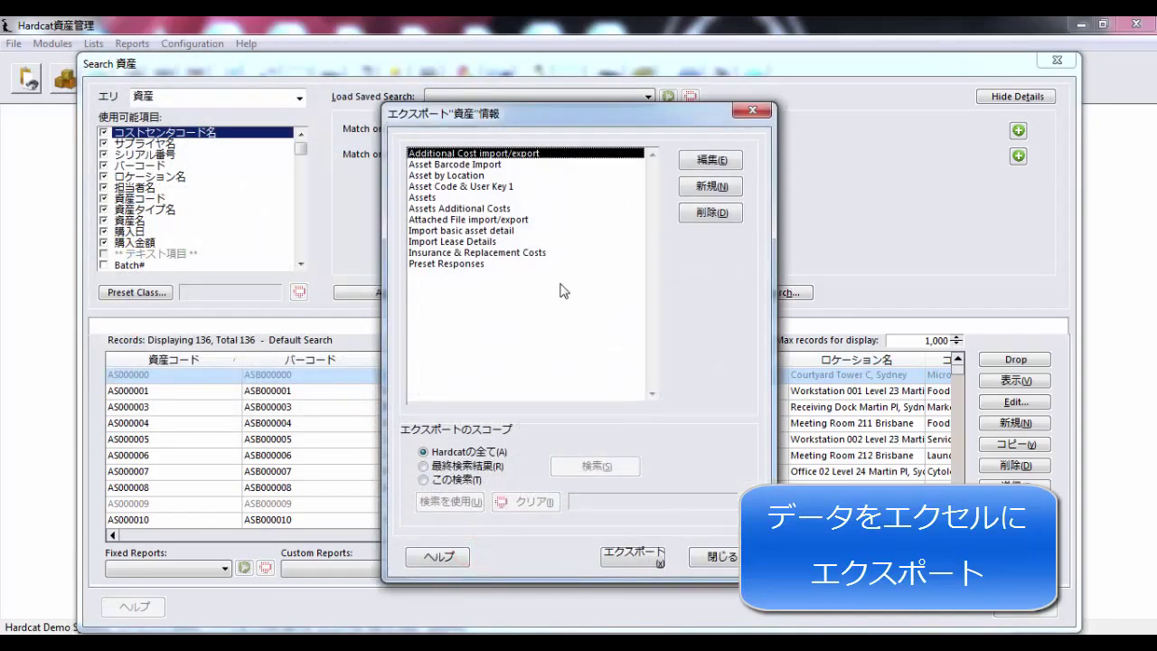
pyautogui.click(728, 558)
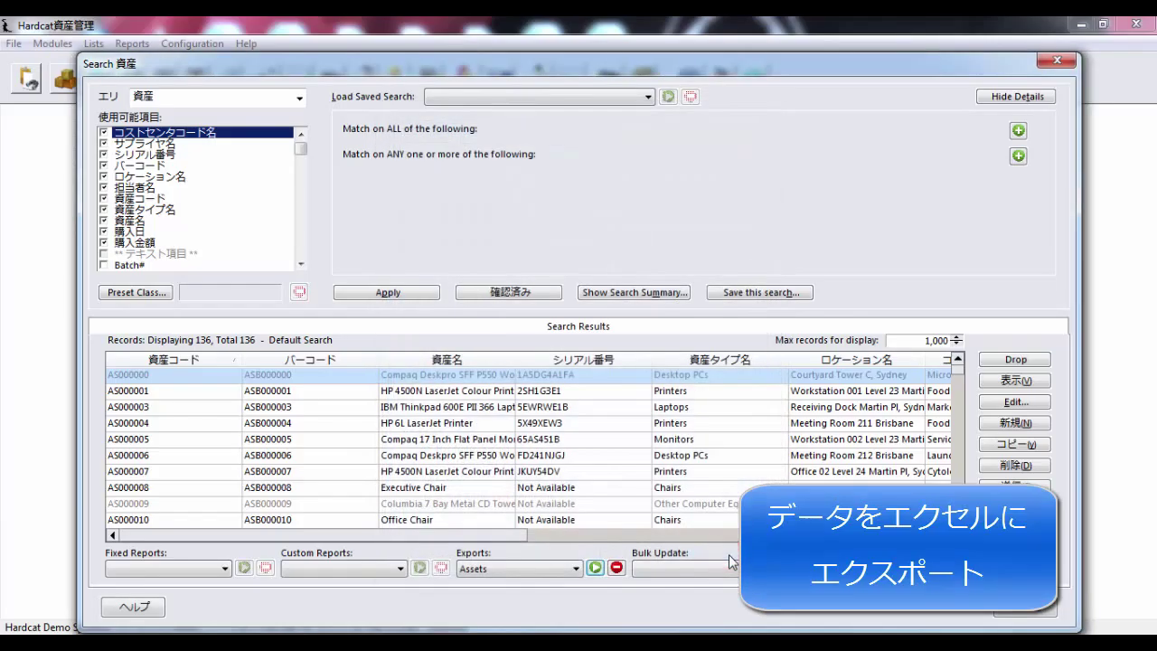
pyautogui.click(750, 569)
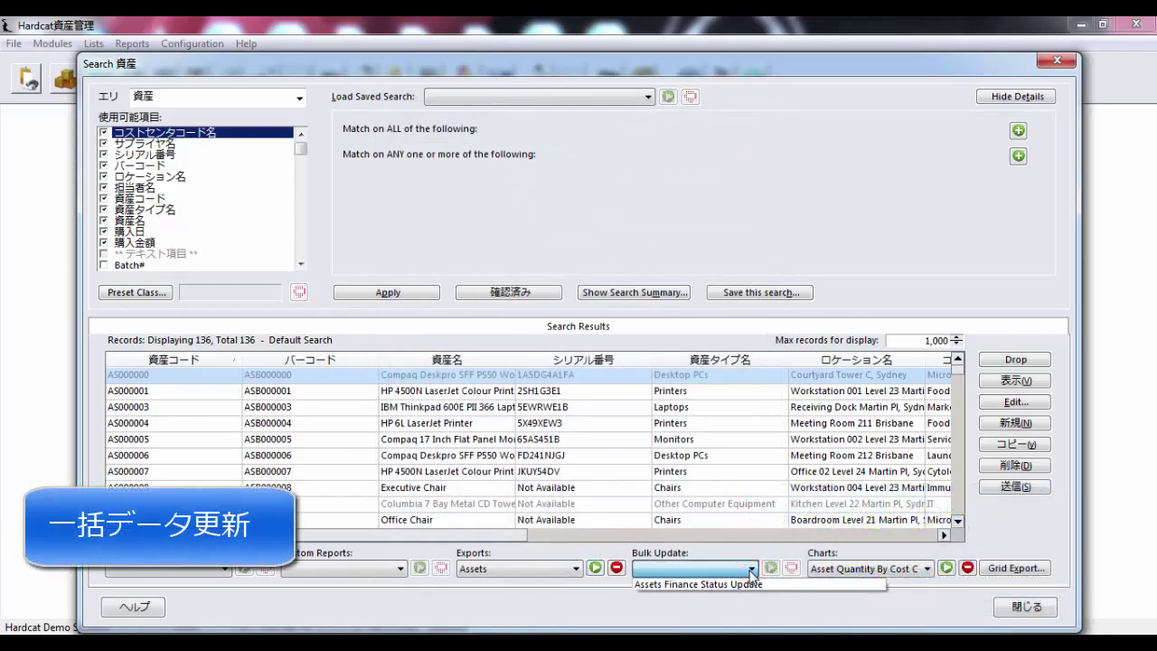
pyautogui.click(750, 569)
pyautogui.click(668, 551)
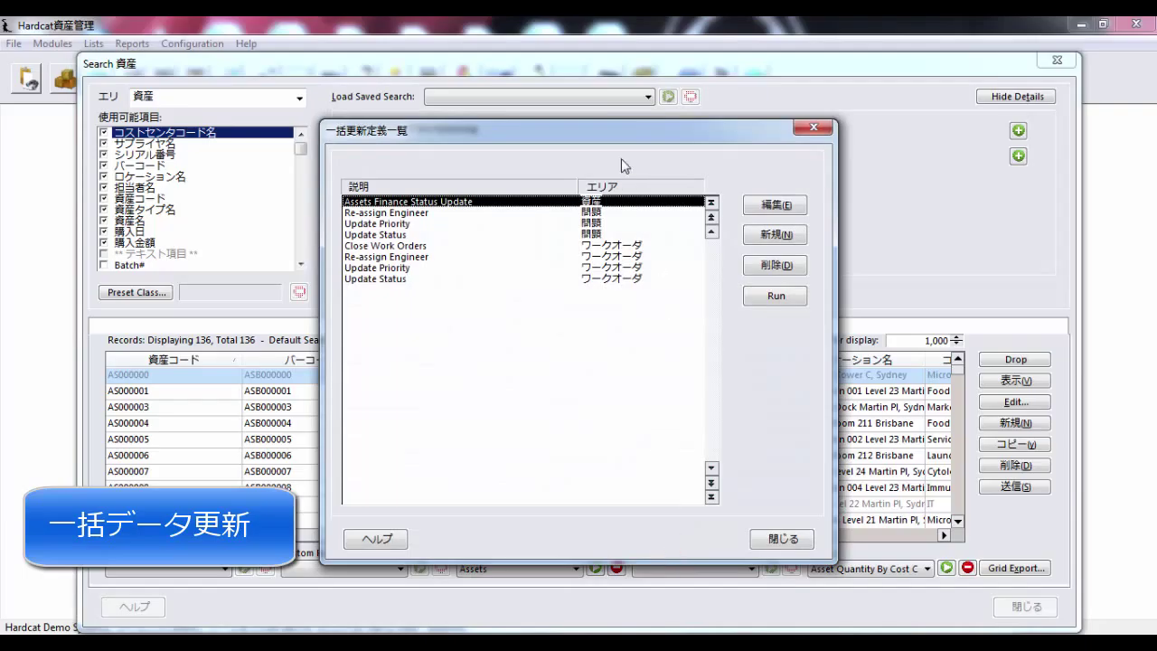
pyautogui.click(784, 539)
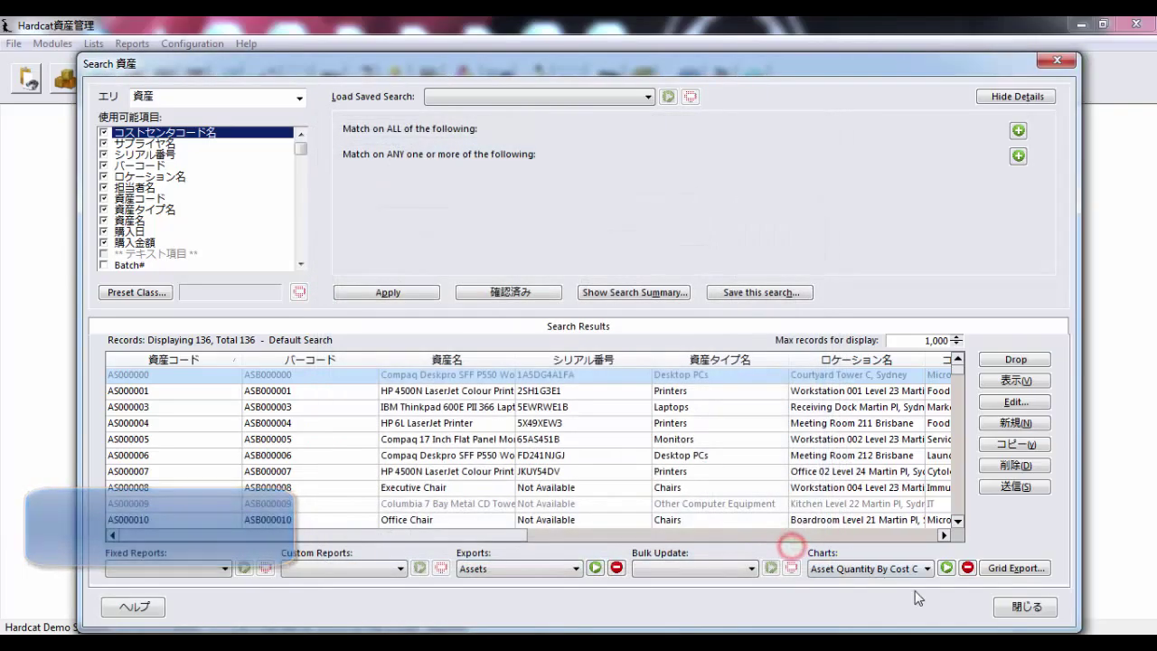
# Review the charts available for 資産, open the full chart list, and close it
pyautogui.click(926, 569)
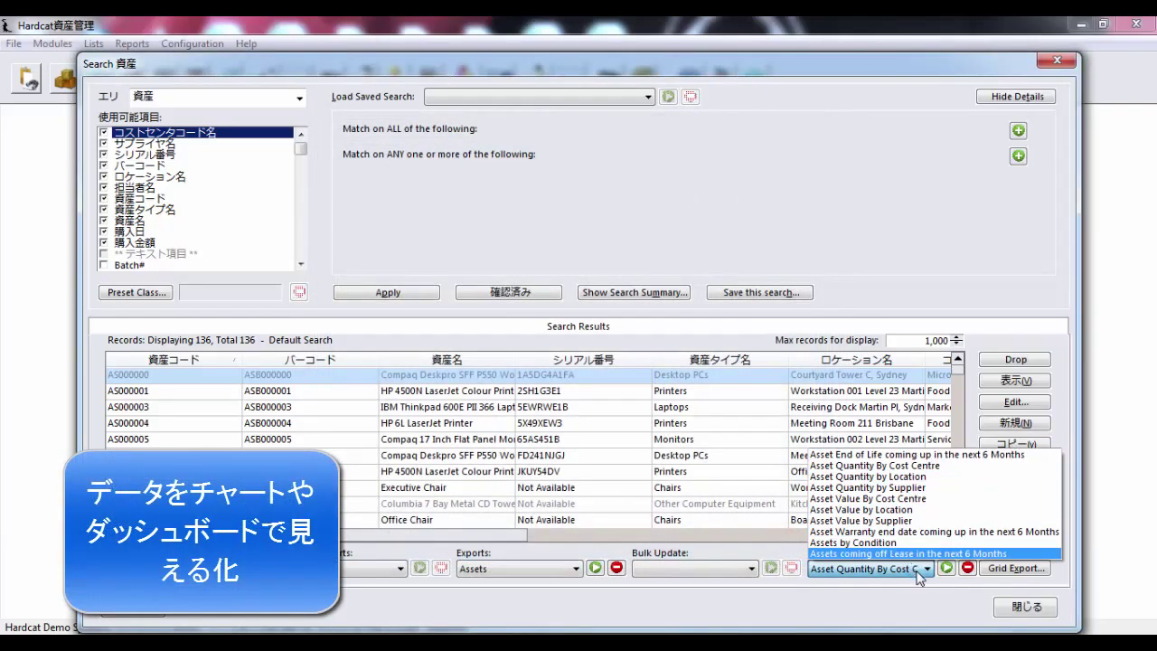
pyautogui.click(926, 569)
pyautogui.click(821, 551)
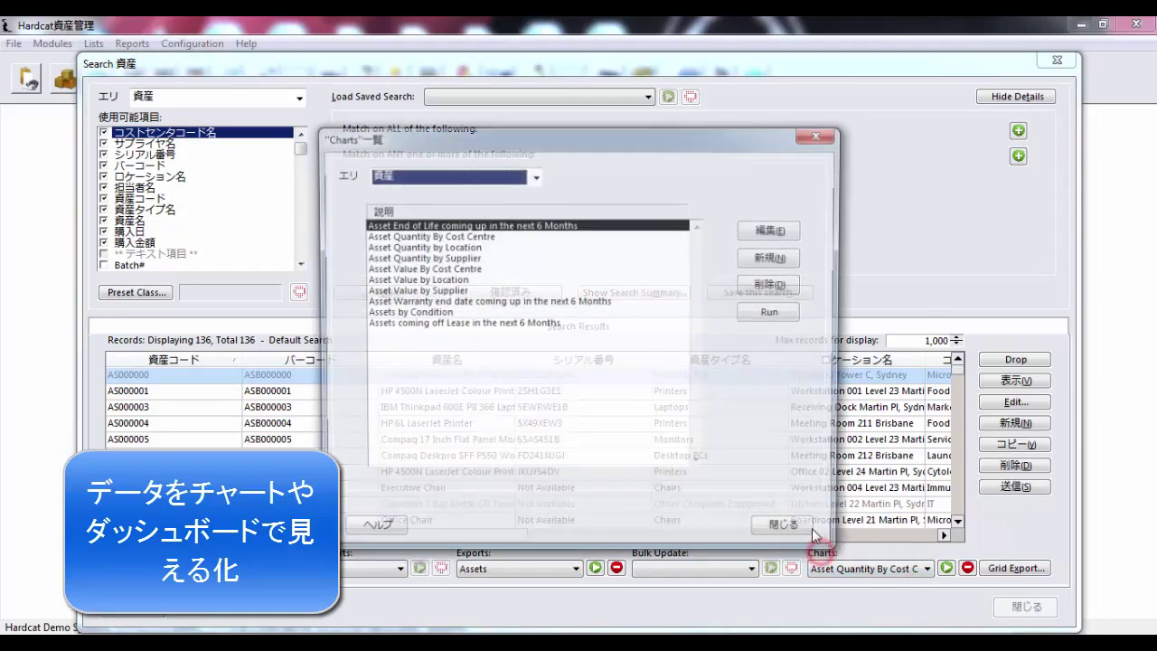
pyautogui.click(791, 532)
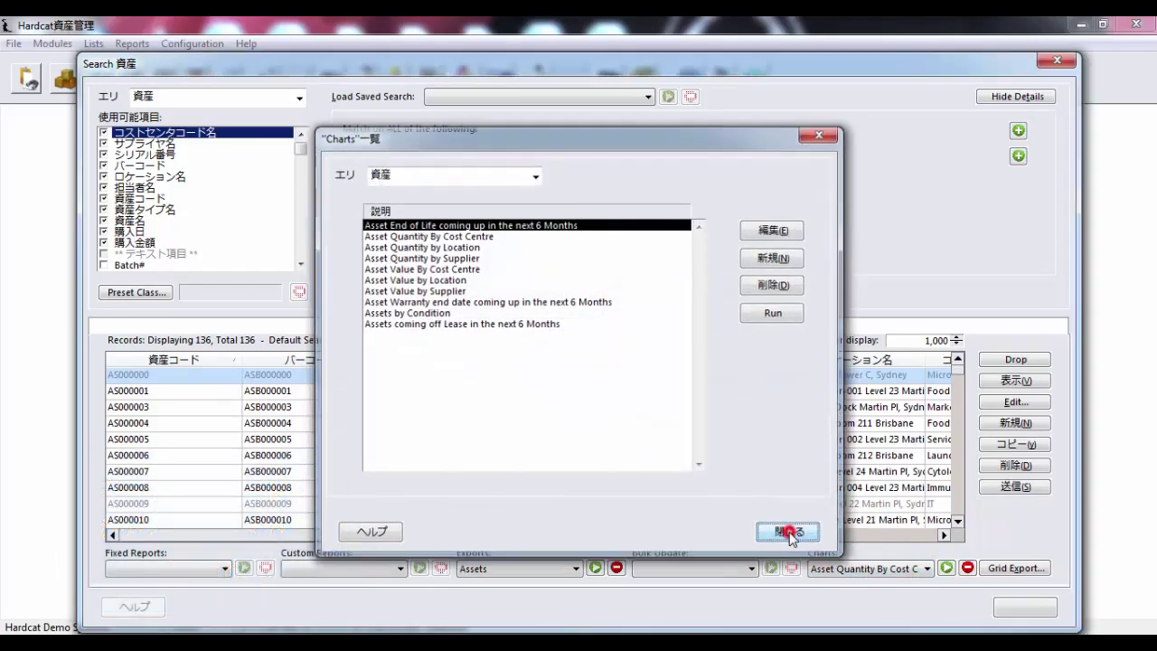
# Export the search results grid to the Desktop as a CSV file named 資産 - Default Search
pyautogui.click(1014, 570)
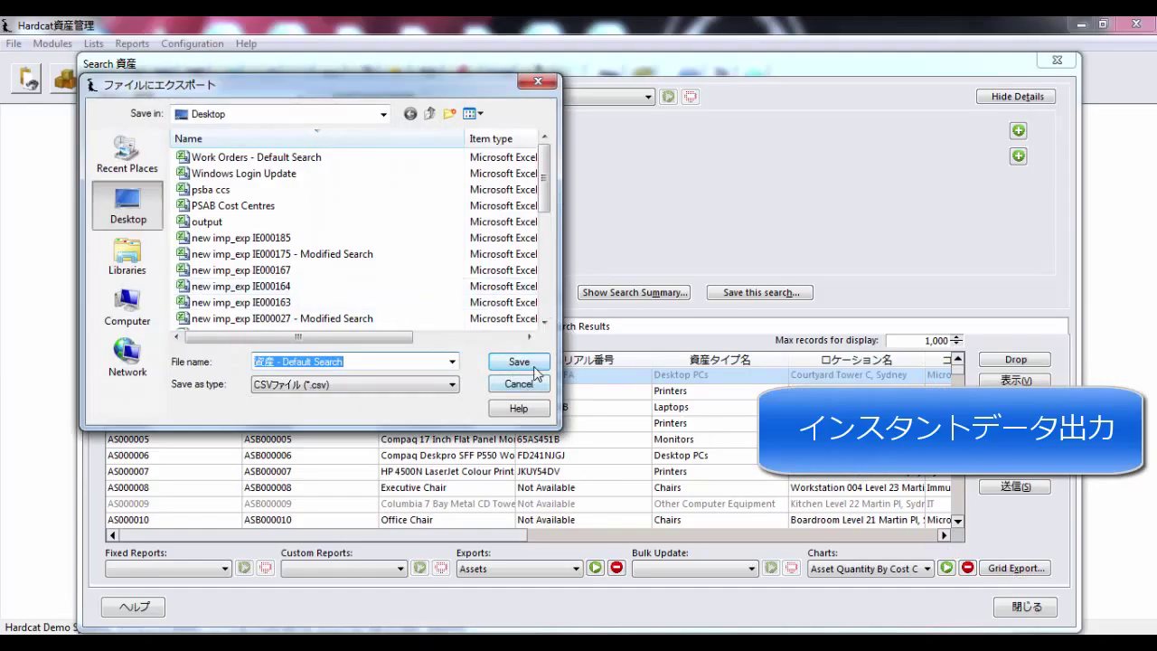
pyautogui.click(518, 362)
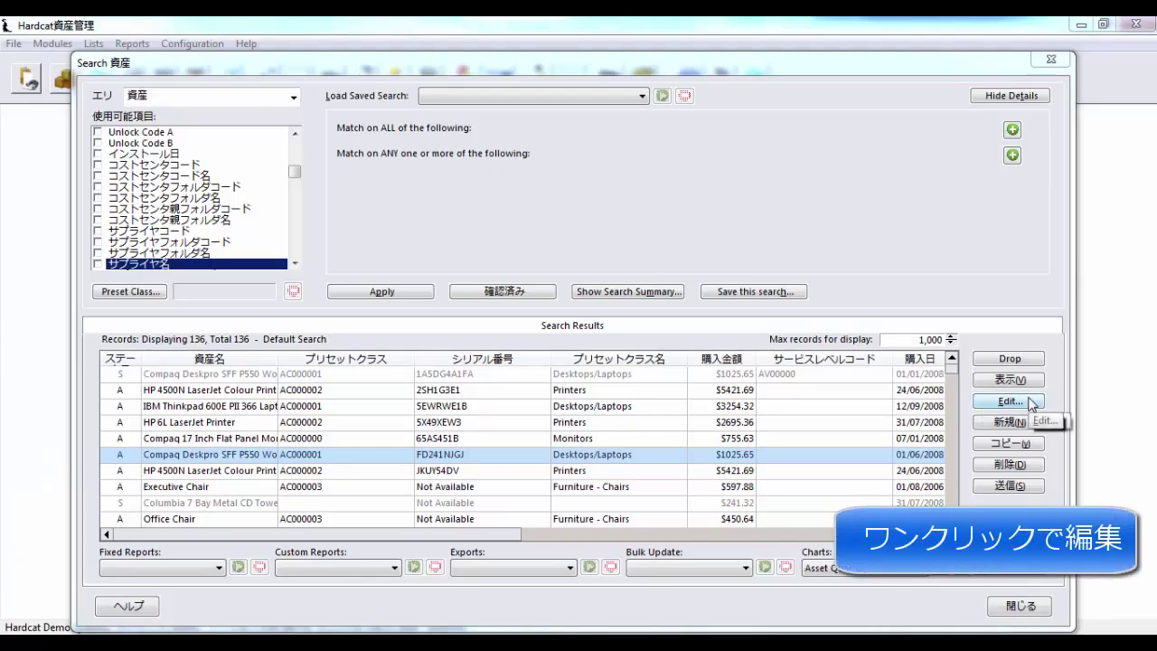
# Open the selected Compaq Deskpro asset for editing and accept it unchanged, then copy the Compaq 17 Inch Flat Panel Monitor and cancel the copy
pyautogui.click(1030, 402)
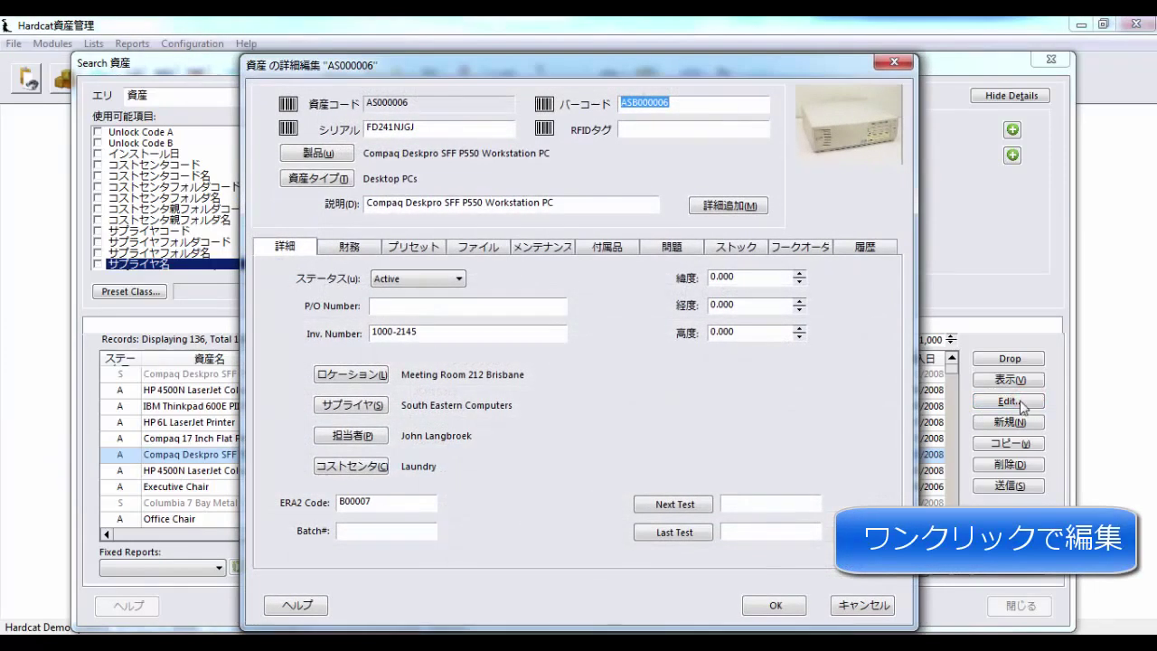
pyautogui.click(775, 605)
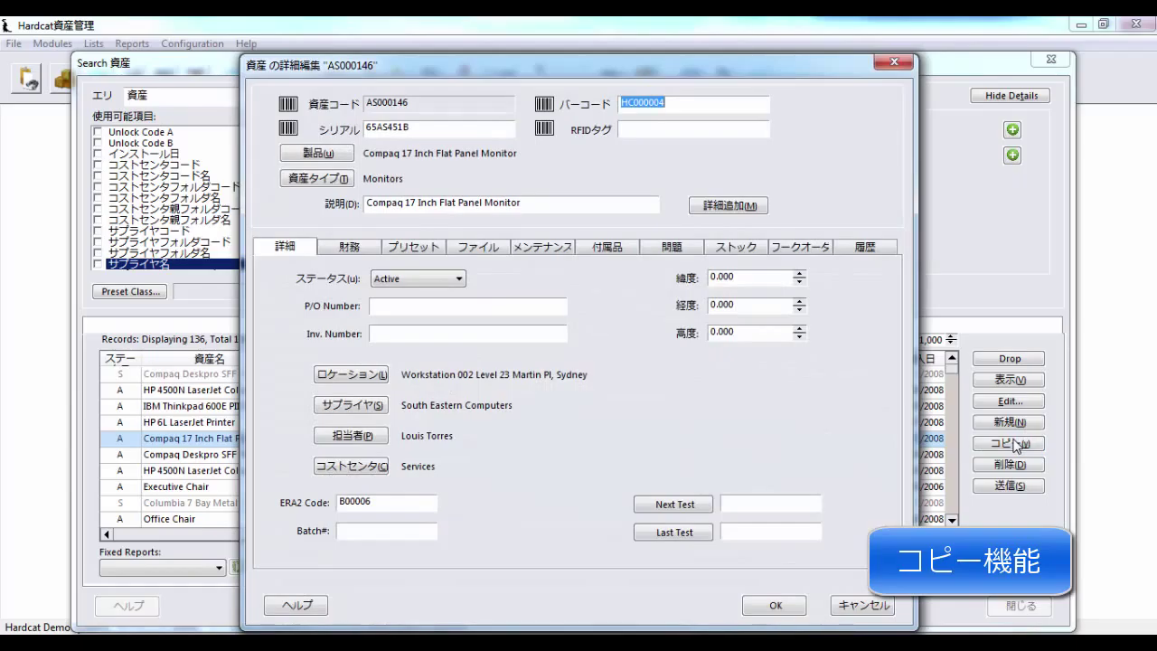
pyautogui.click(870, 605)
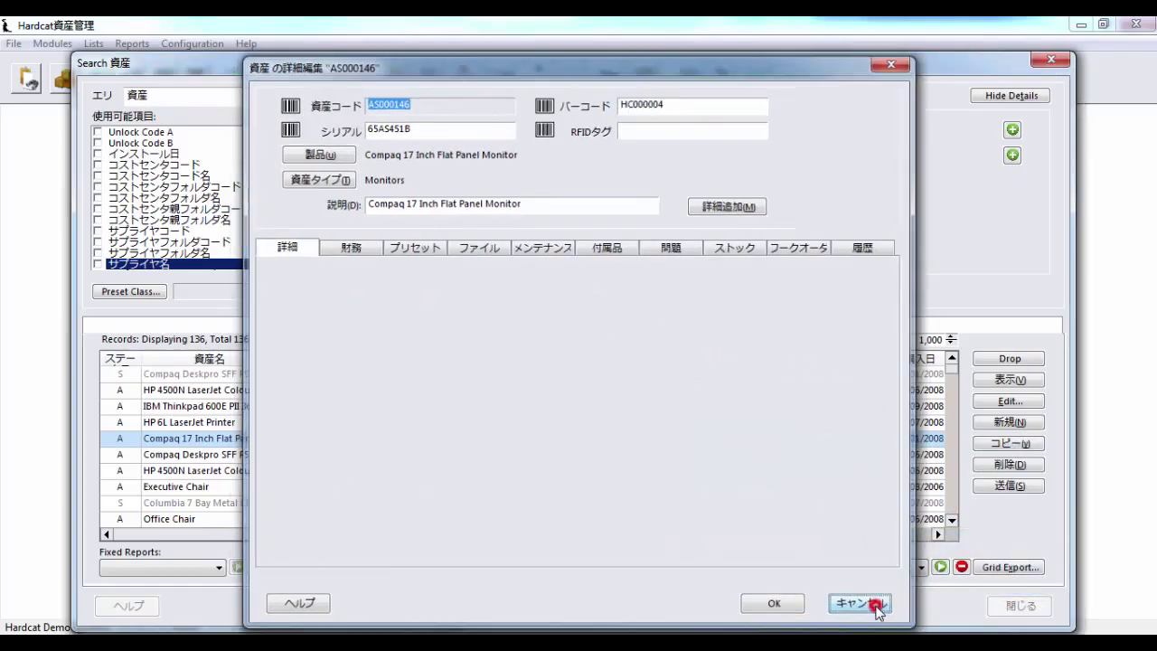
# Delete the Compaq 17 Inch Flat Panel Monitor asset, accepting the depreciation, linked work order and deletion confirmations
pyautogui.click(1013, 466)
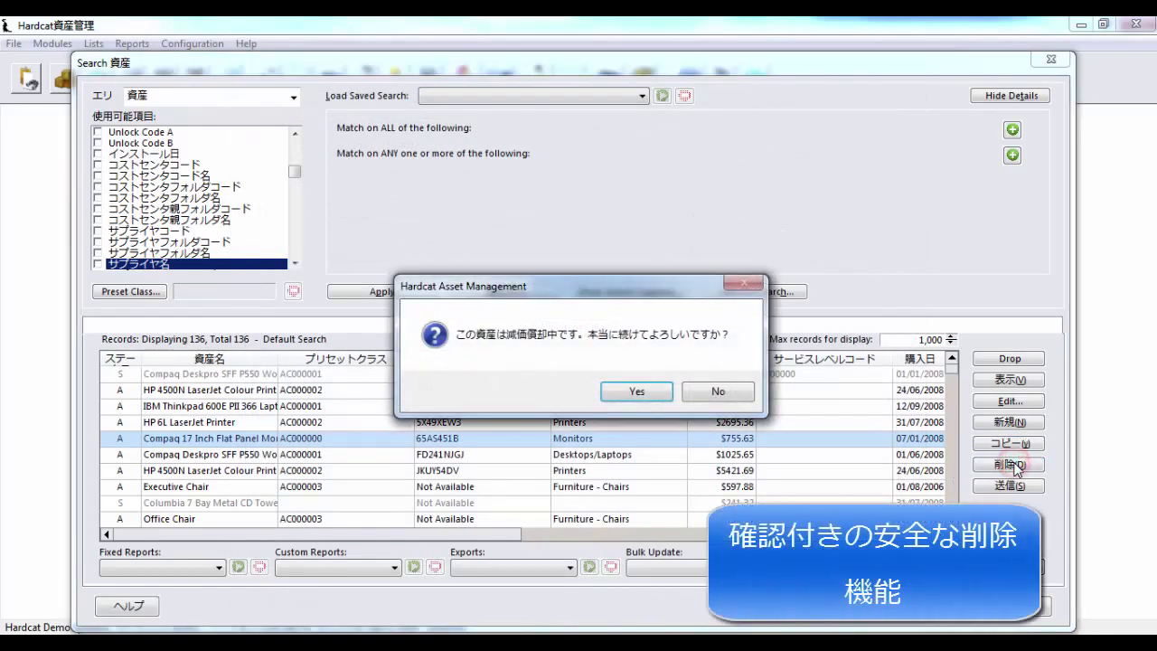
pyautogui.click(668, 390)
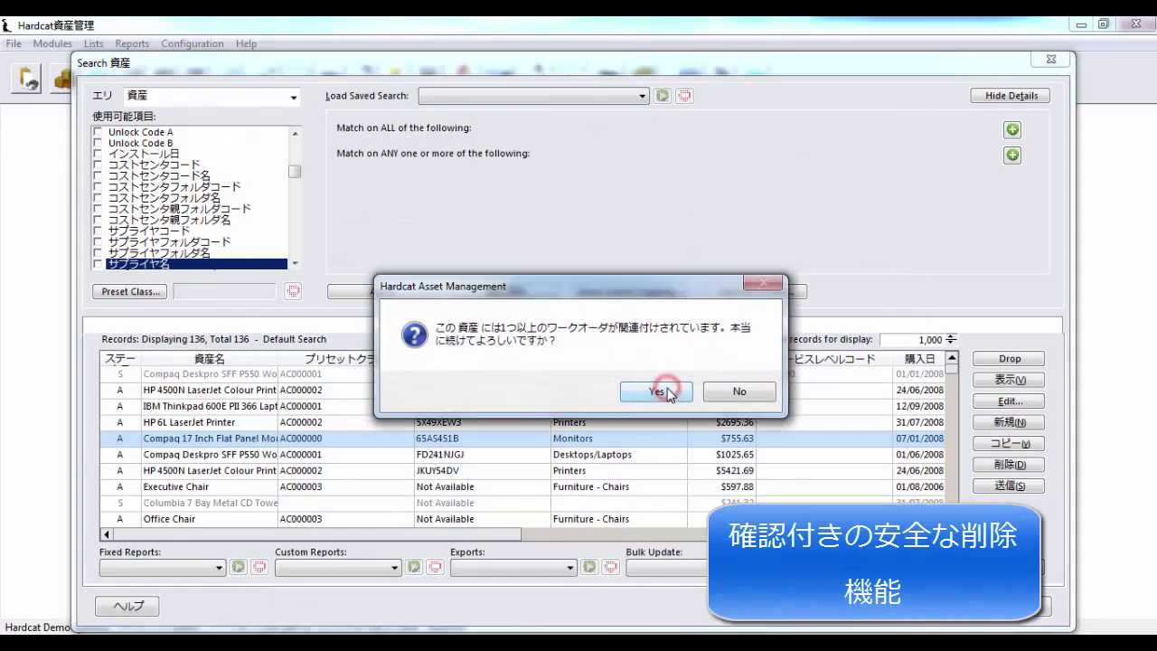
pyautogui.click(658, 391)
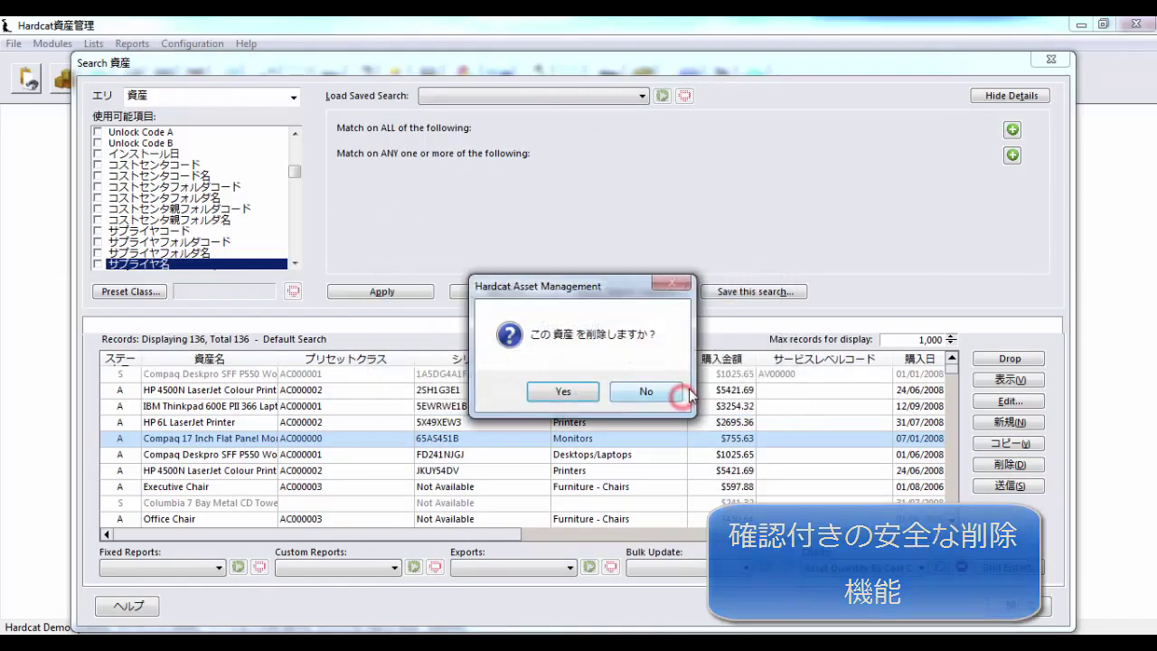
pyautogui.click(588, 392)
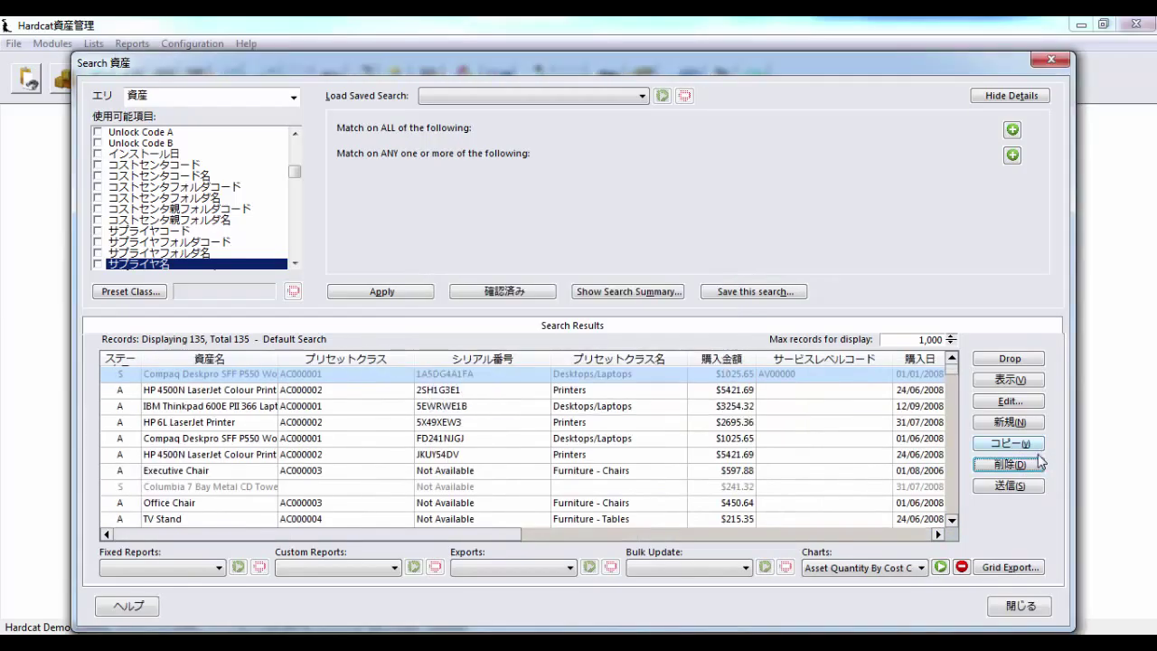
# Open the send options for the first asset's individual details report and close them without sending
pyautogui.click(1033, 489)
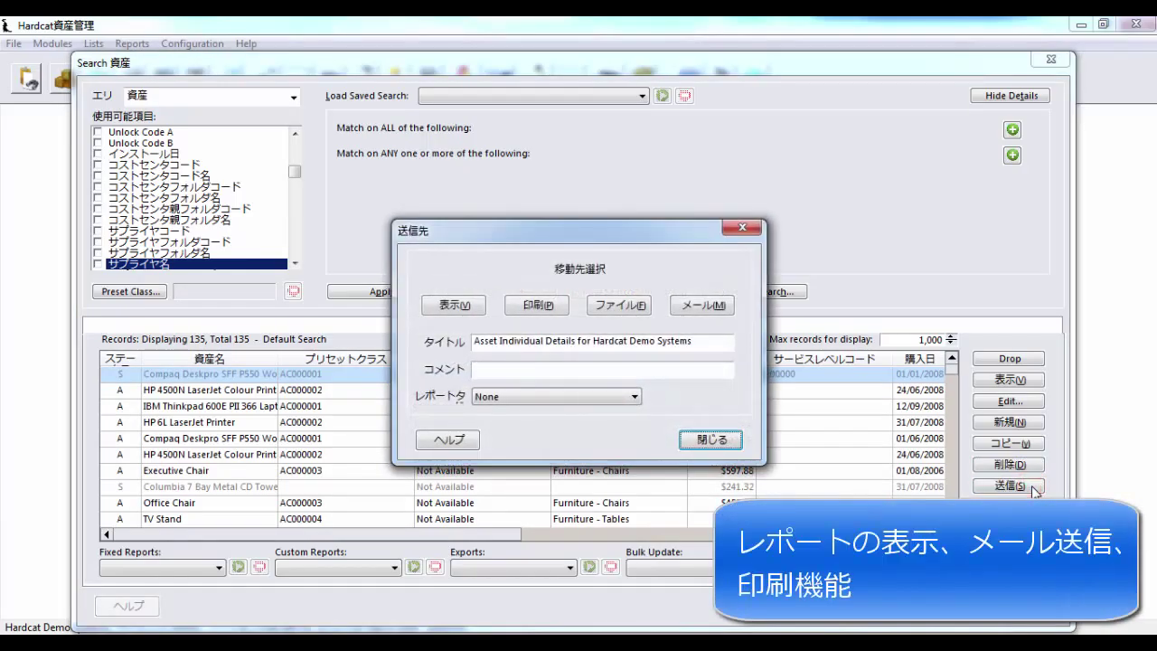
pyautogui.click(725, 443)
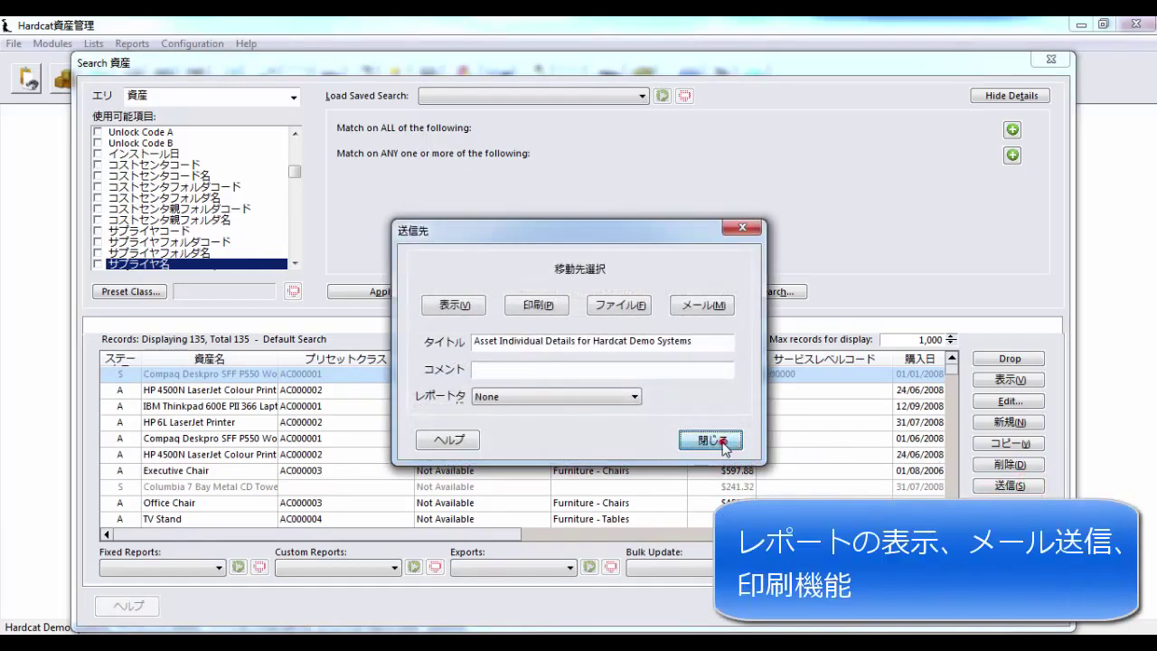